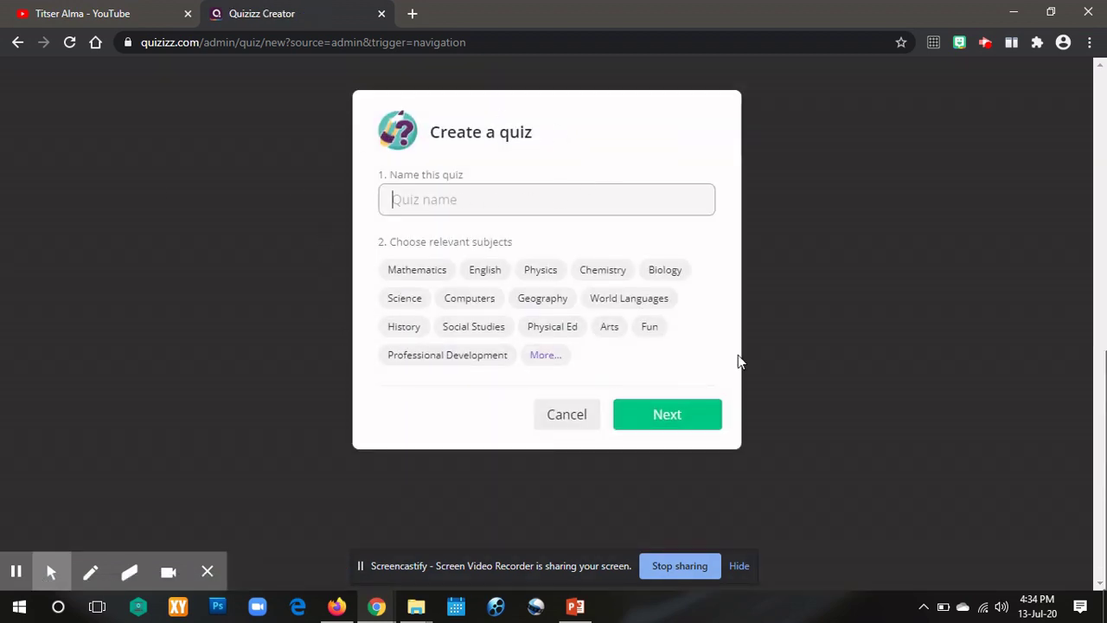
Create a quiz named "Browser and Tab" with the subject Other.
{"action": "left_click", "coordinate": [396, 202]}
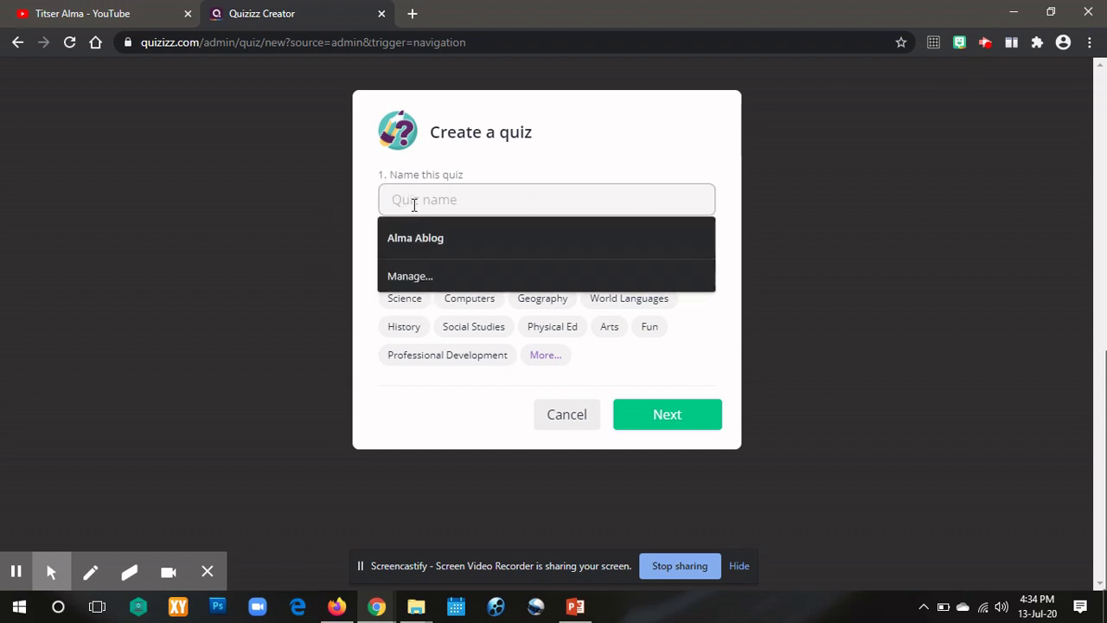
{"action": "type", "text": "Browser and Tab"}
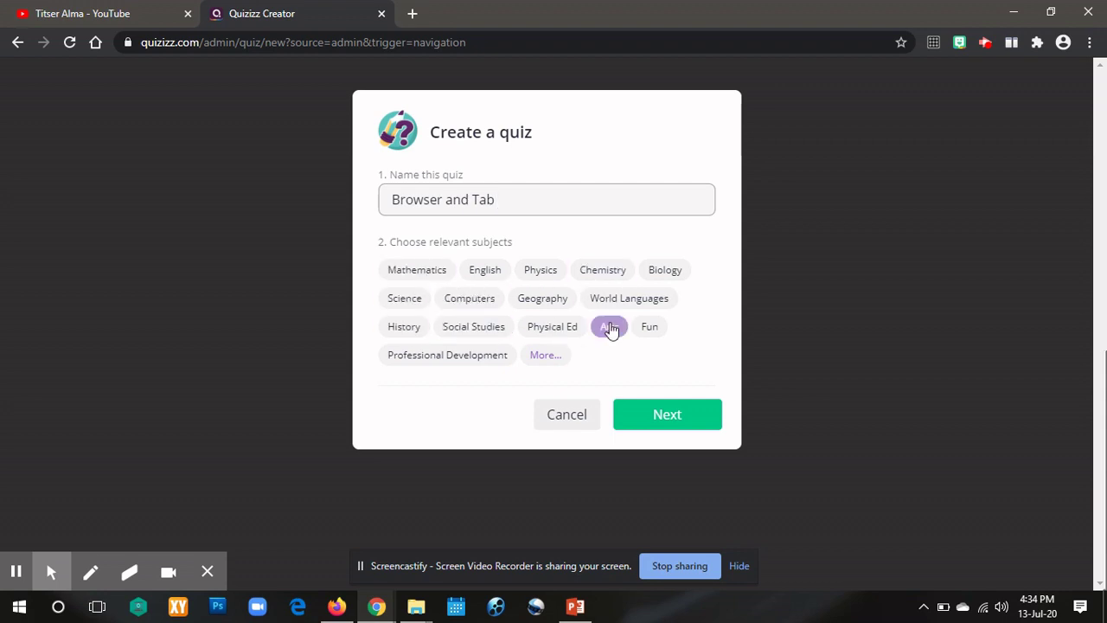
{"action": "left_click", "coordinate": [556, 360]}
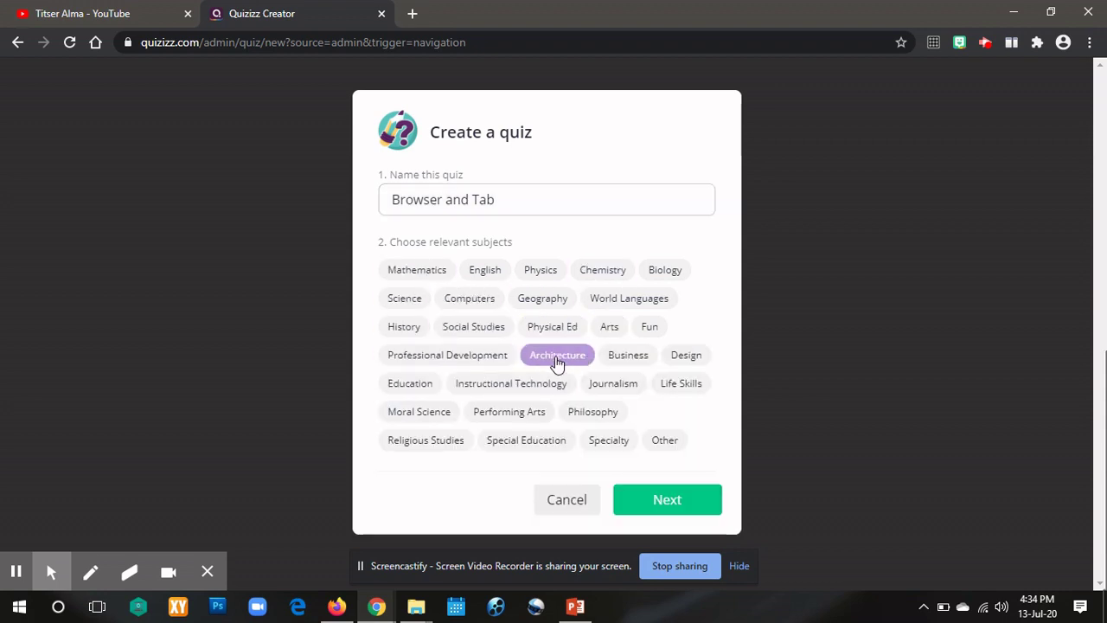
{"action": "left_click", "coordinate": [665, 442]}
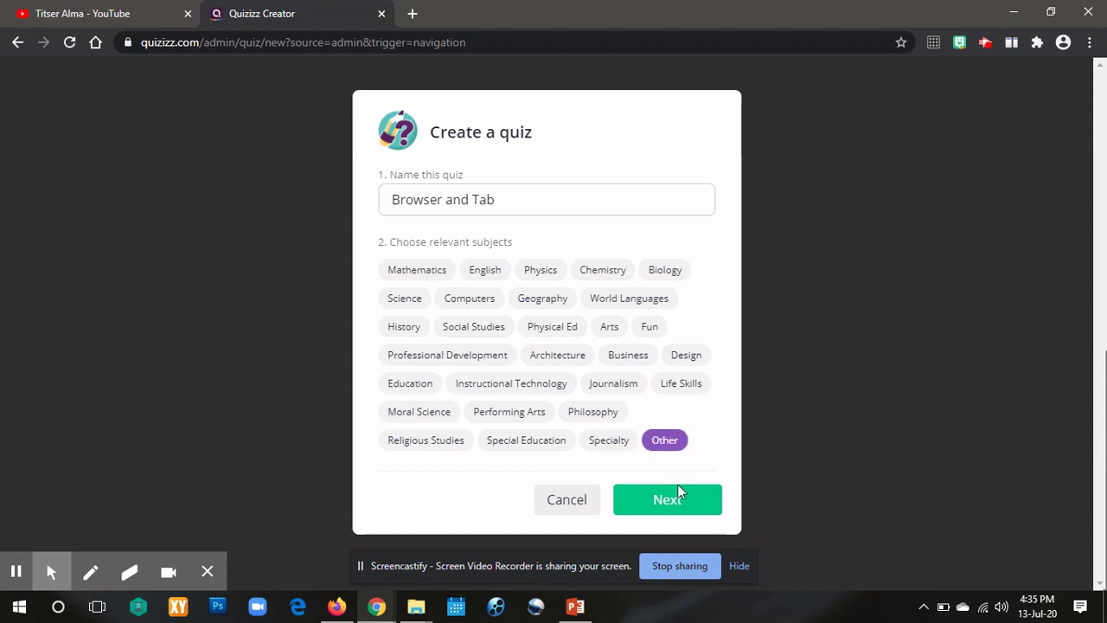
{"action": "left_click", "coordinate": [663, 510]}
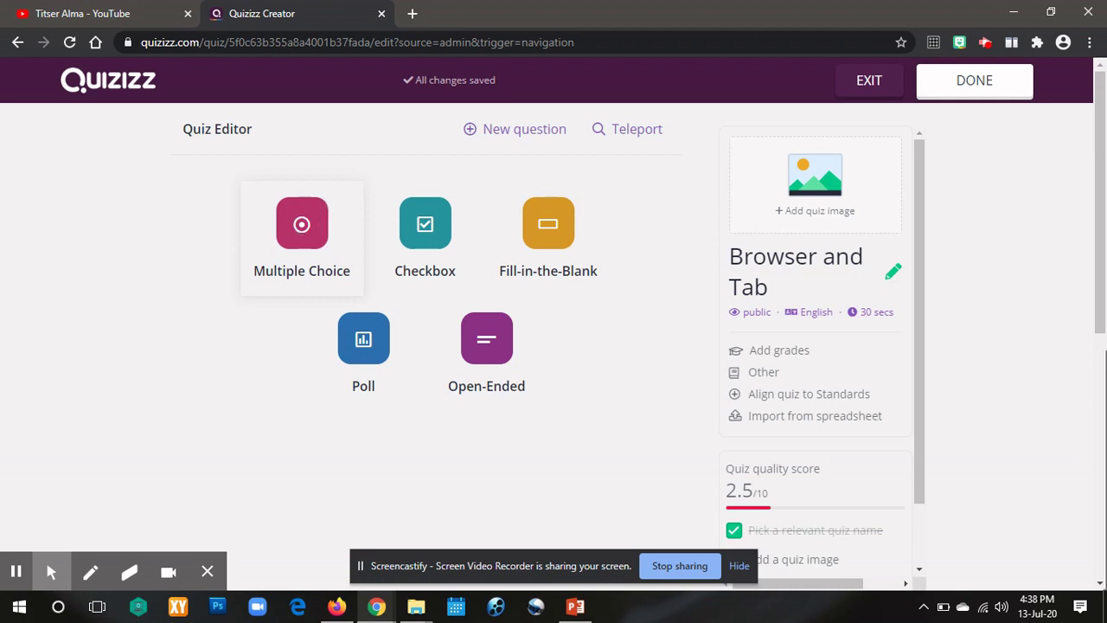
Add a multiple choice question reading "Which is NOT a browser?".
{"action": "left_click", "coordinate": [301, 234]}
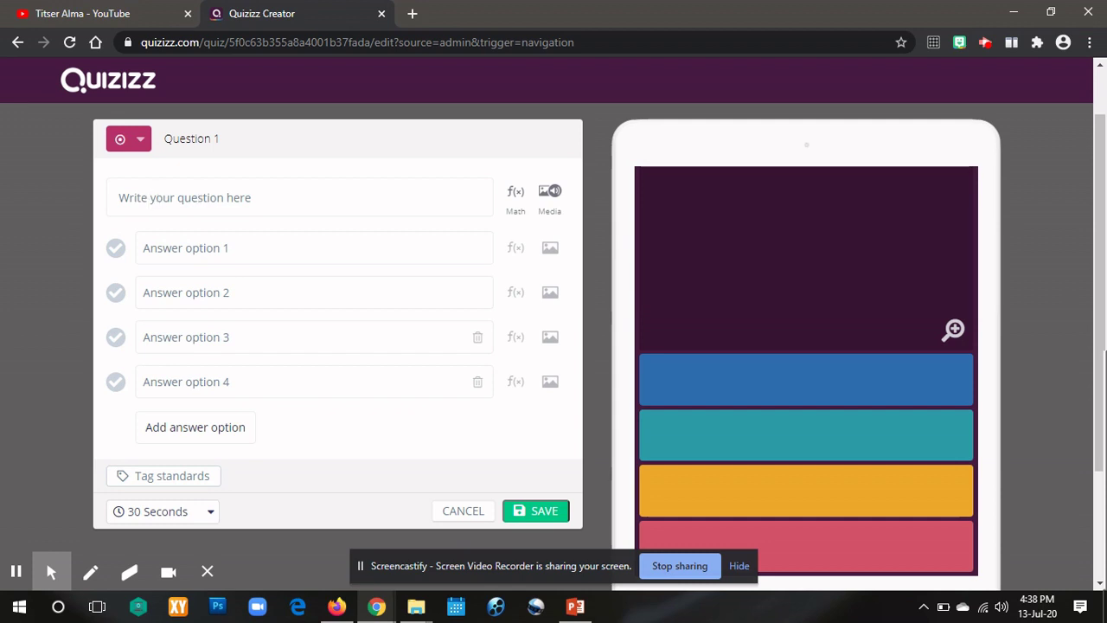
{"action": "left_click", "coordinate": [154, 200]}
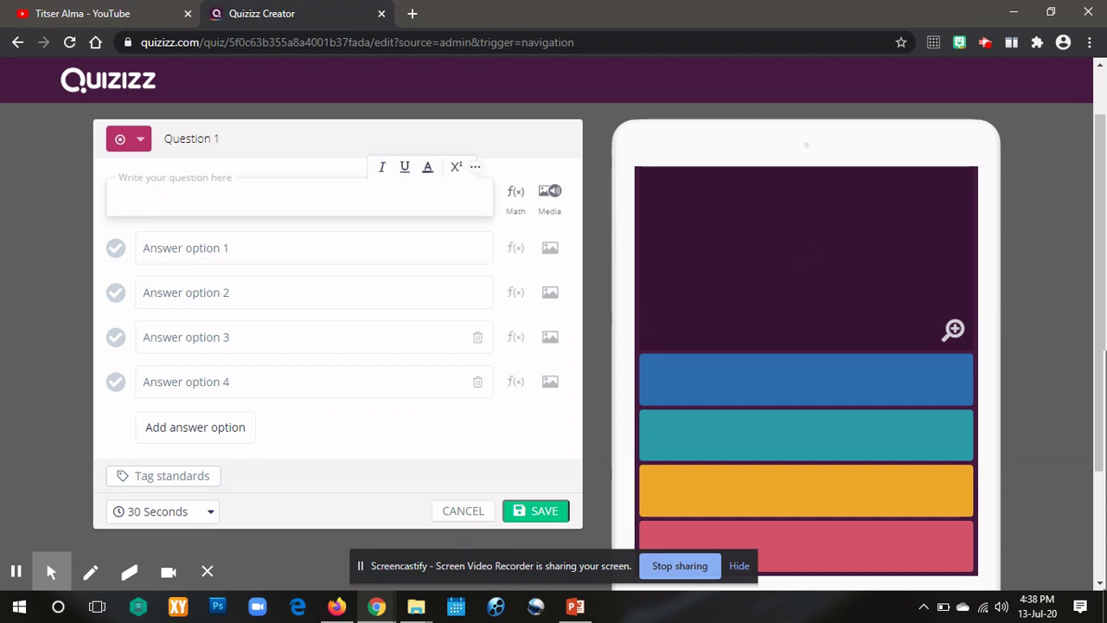
{"action": "type", "text": "Which is "}
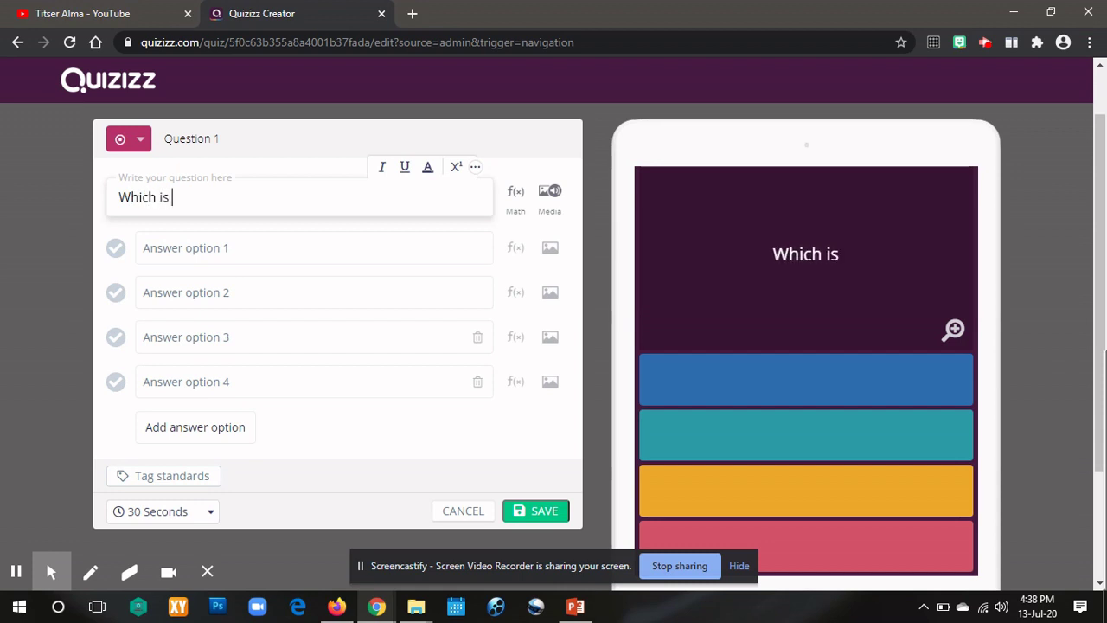
{"action": "type", "text": "NOT"}
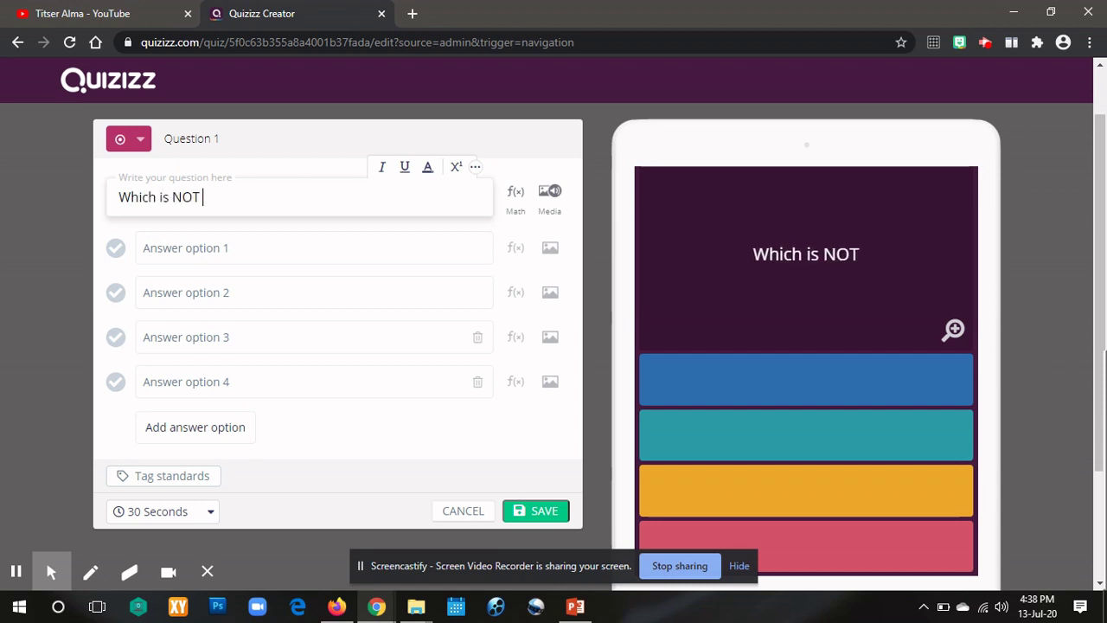
{"action": "type", "text": " a bros"}
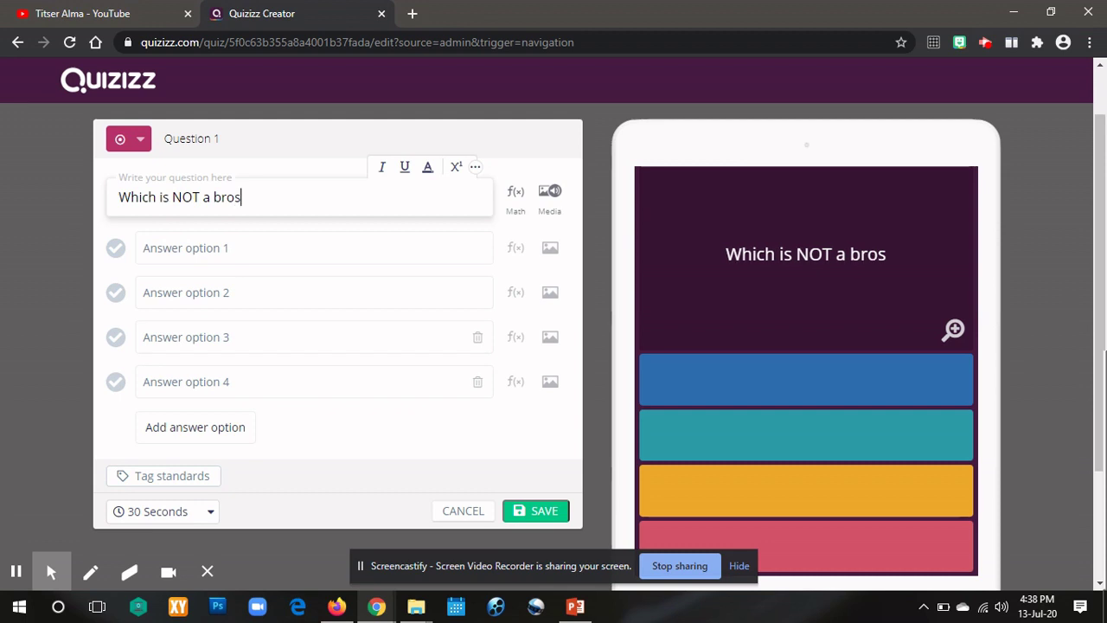
{"action": "key", "text": "BackSpace"}
{"action": "type", "text": "wser"}
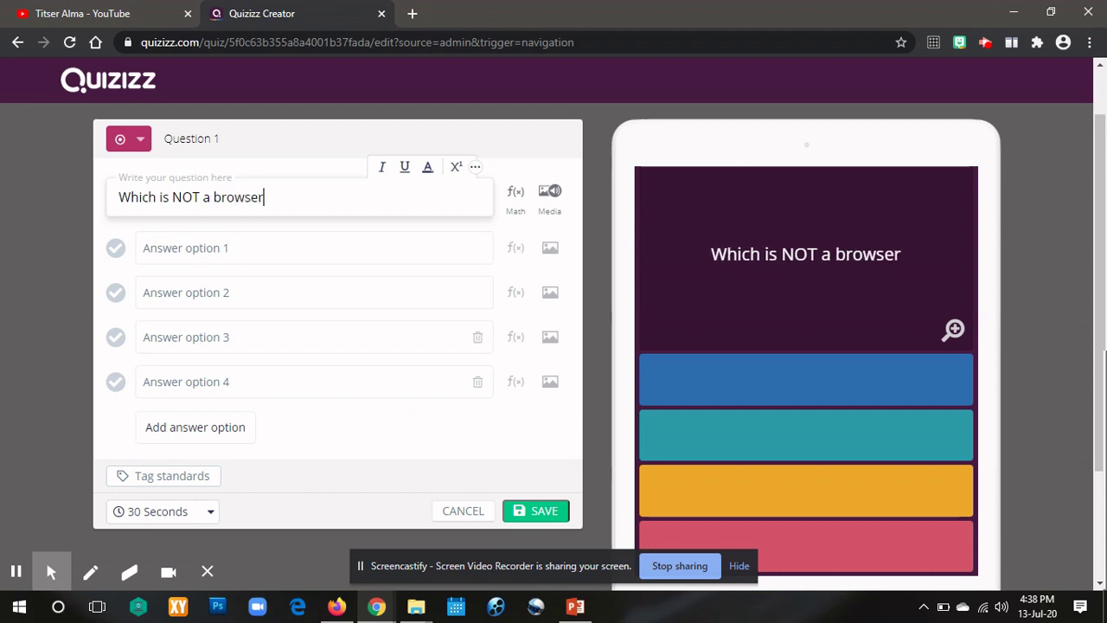
{"action": "type", "text": "?"}
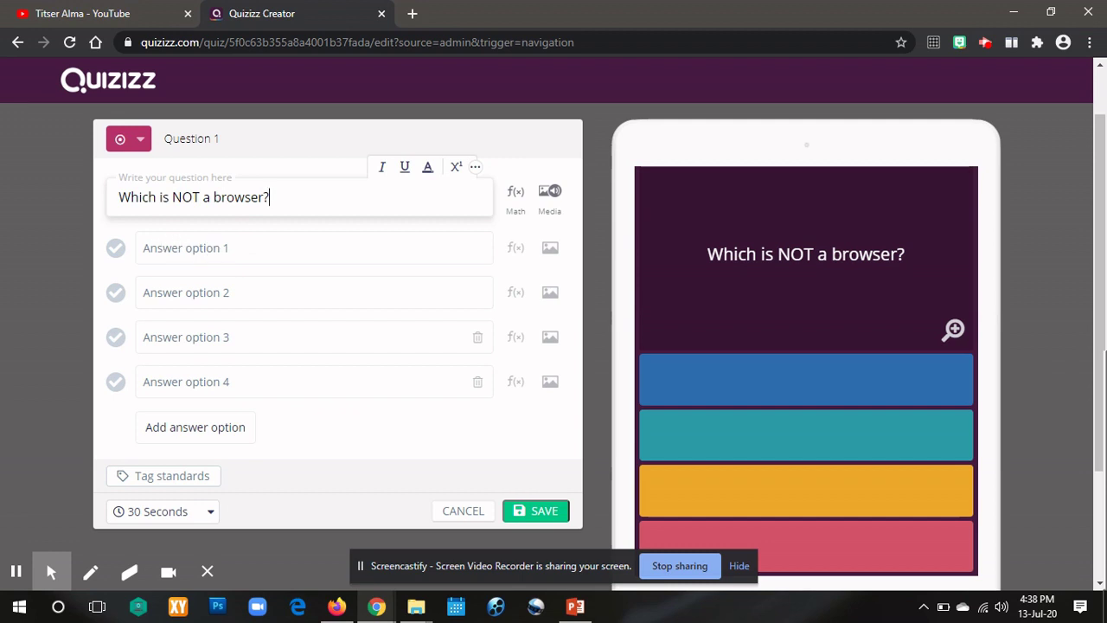
{"action": "left_click", "coordinate": [180, 251]}
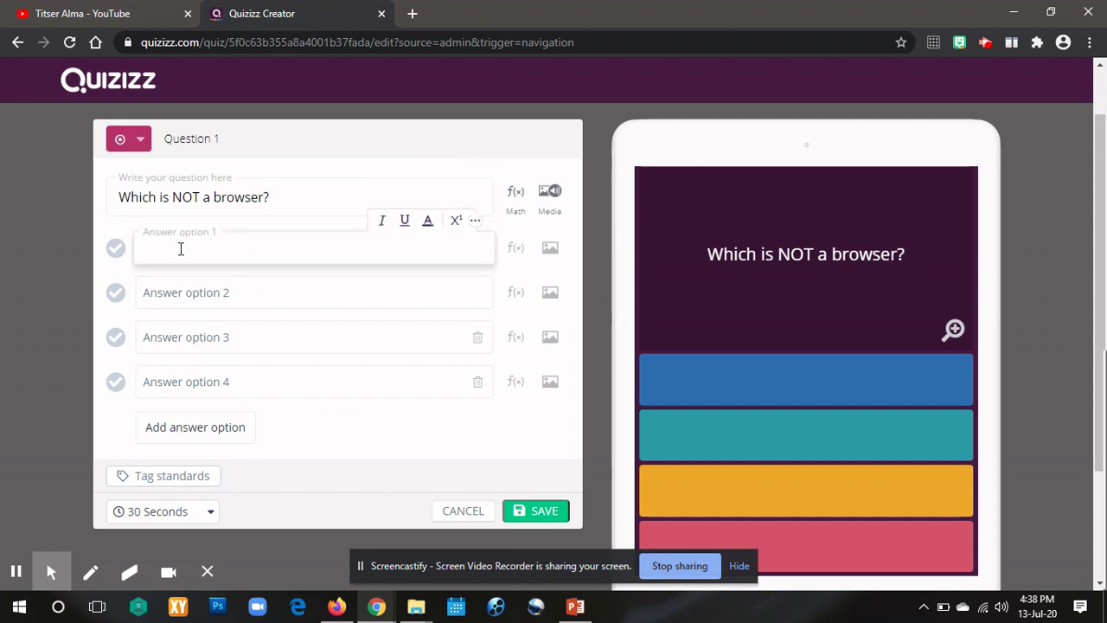
{"action": "type", "text": "dahdjaiadakda"}
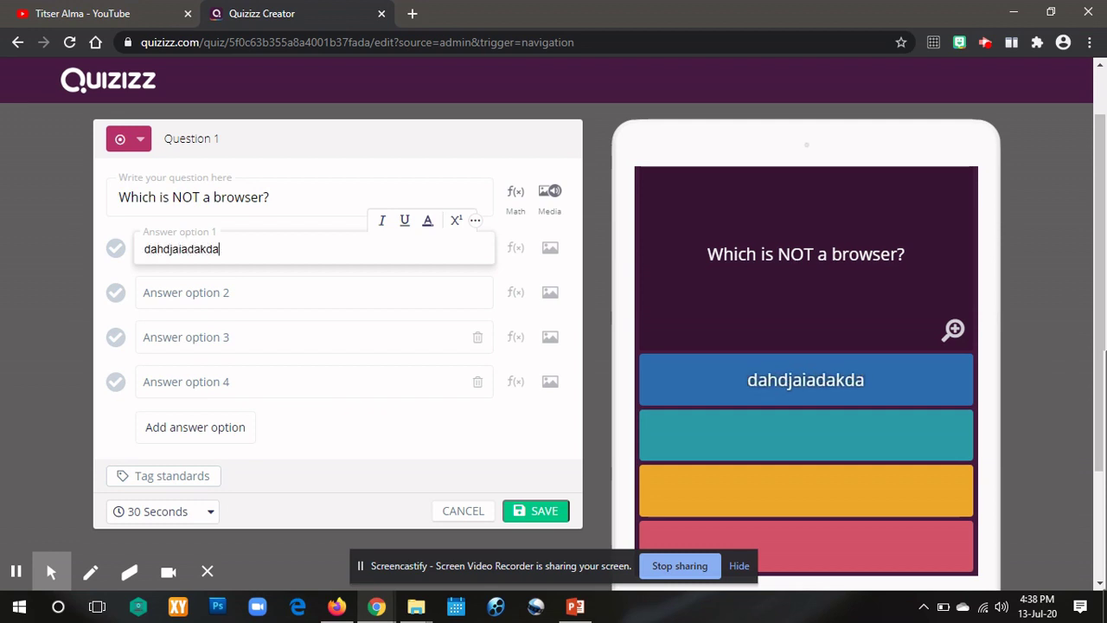
{"action": "key", "text": "BackSpace"}
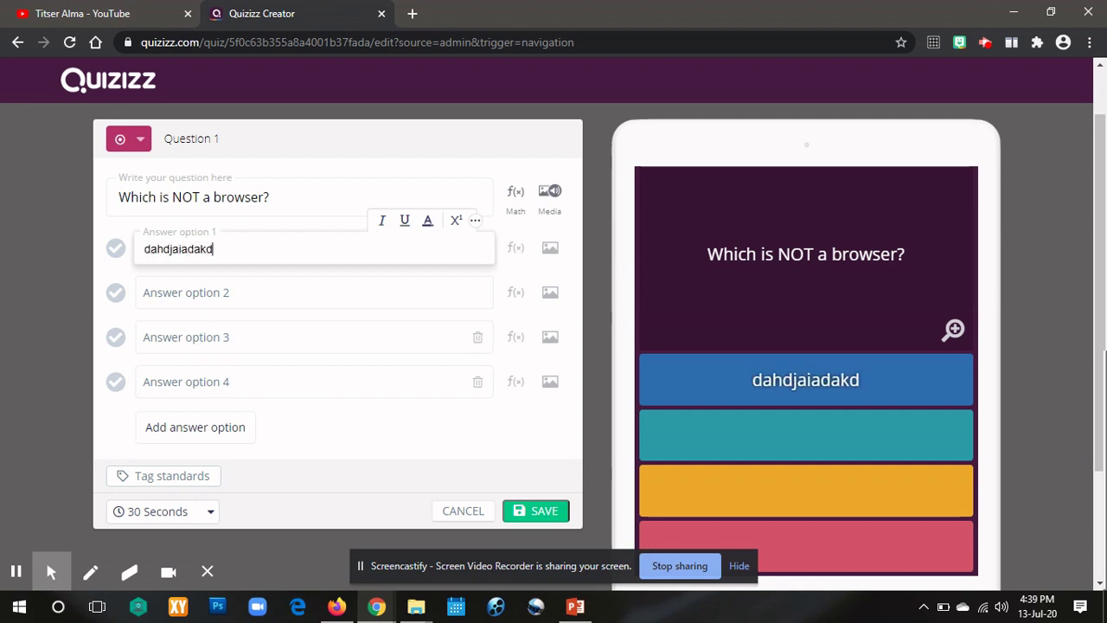
{"action": "key", "text": "BackSpace"}
{"action": "key", "text": "BackSpace"}
{"action": "key", "text": "BackSpace"}
{"action": "key", "text": "BackSpace"}
{"action": "key", "text": "BackSpace"}
{"action": "key", "text": "BackSpace"}
{"action": "key", "text": "BackSpace"}
{"action": "key", "text": "BackSpace"}
{"action": "key", "text": "BackSpace"}
{"action": "key", "text": "BackSpace"}
{"action": "key", "text": "BackSpace"}
{"action": "key", "text": "BackSpace"}
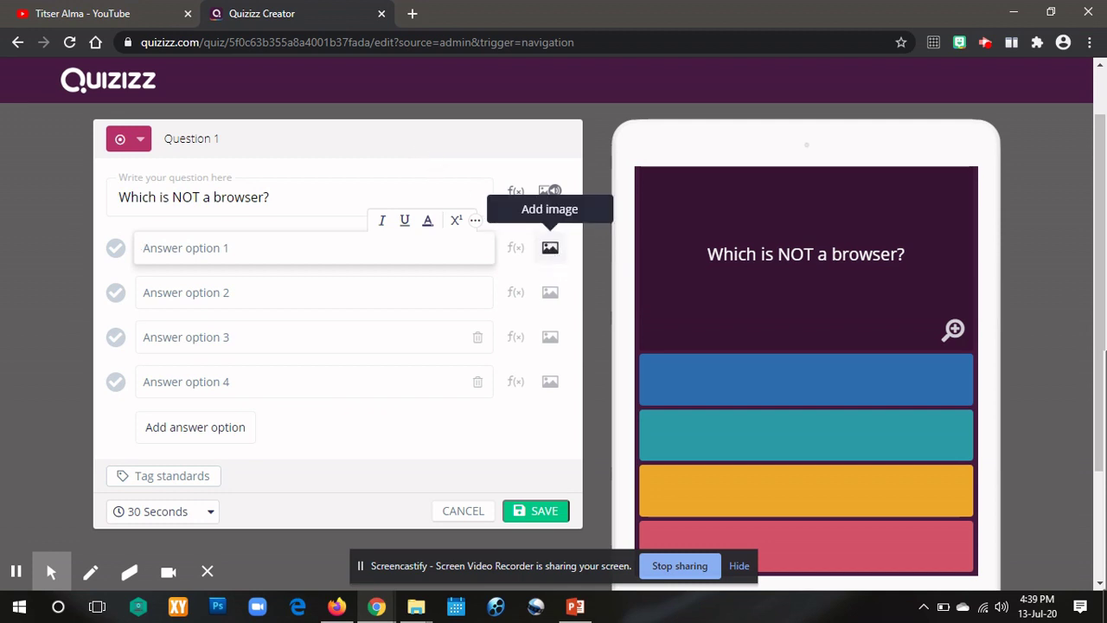
Try to upload the Chrome logo from the desktop as the image for answer option 1.
{"action": "left_click", "coordinate": [550, 251]}
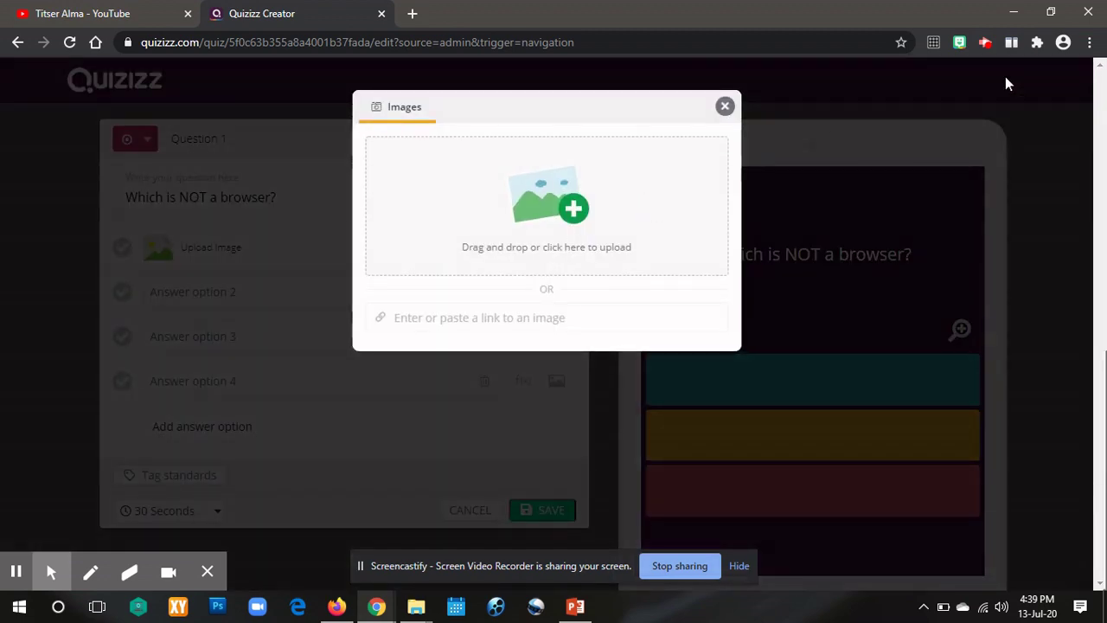
{"action": "left_click", "coordinate": [1049, 12]}
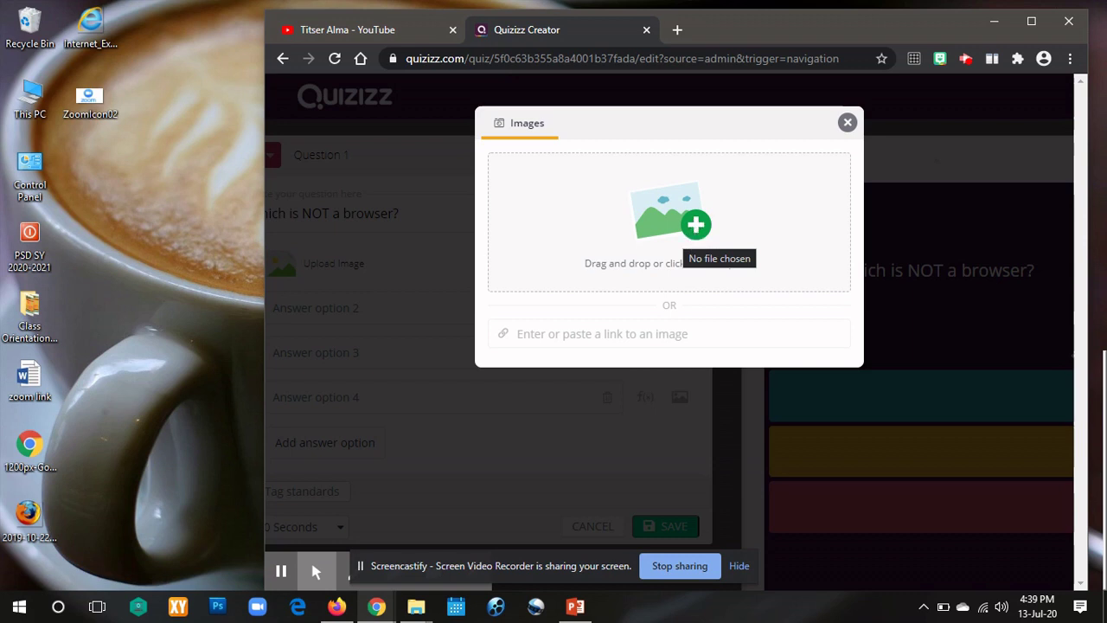
{"action": "left_click_drag", "start_coordinate": [29, 443], "coordinate": [659, 210]}
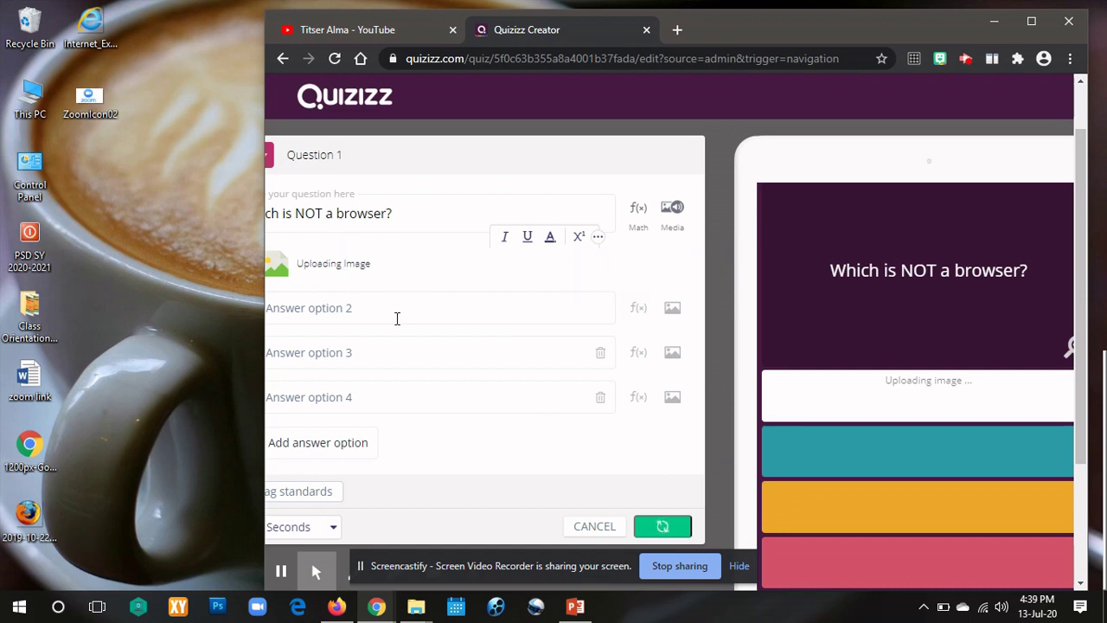
Upload the Firefox, Zoom and Internet Explorer logos from the desktop as the images for answer options 2, 3 and 4.
{"action": "left_click", "coordinate": [672, 311]}
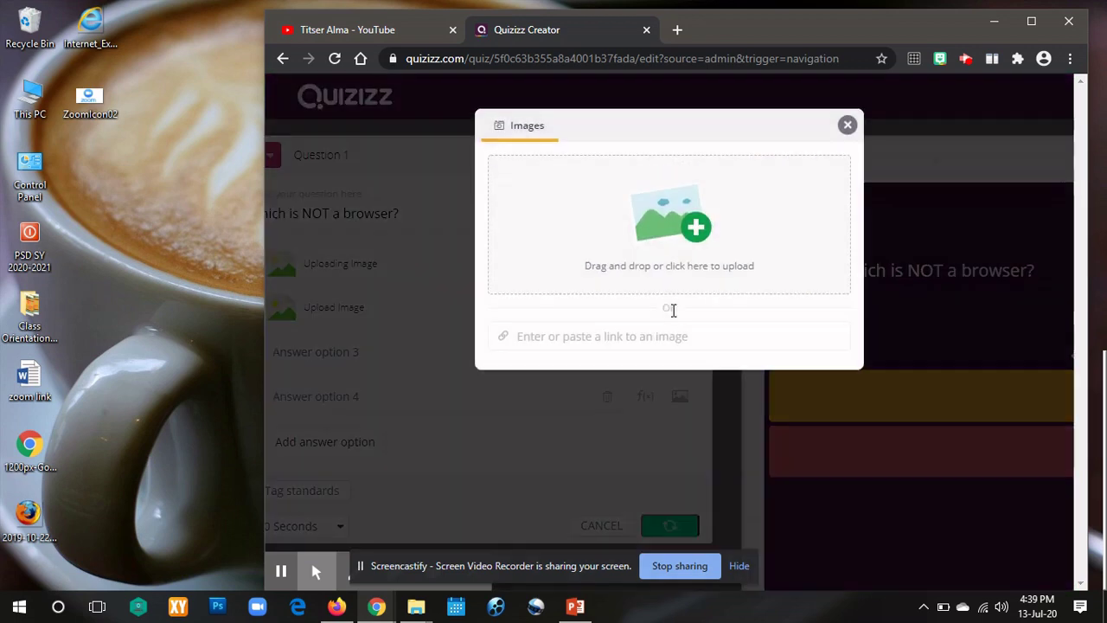
{"action": "left_click_drag", "start_coordinate": [50, 463], "coordinate": [699, 205]}
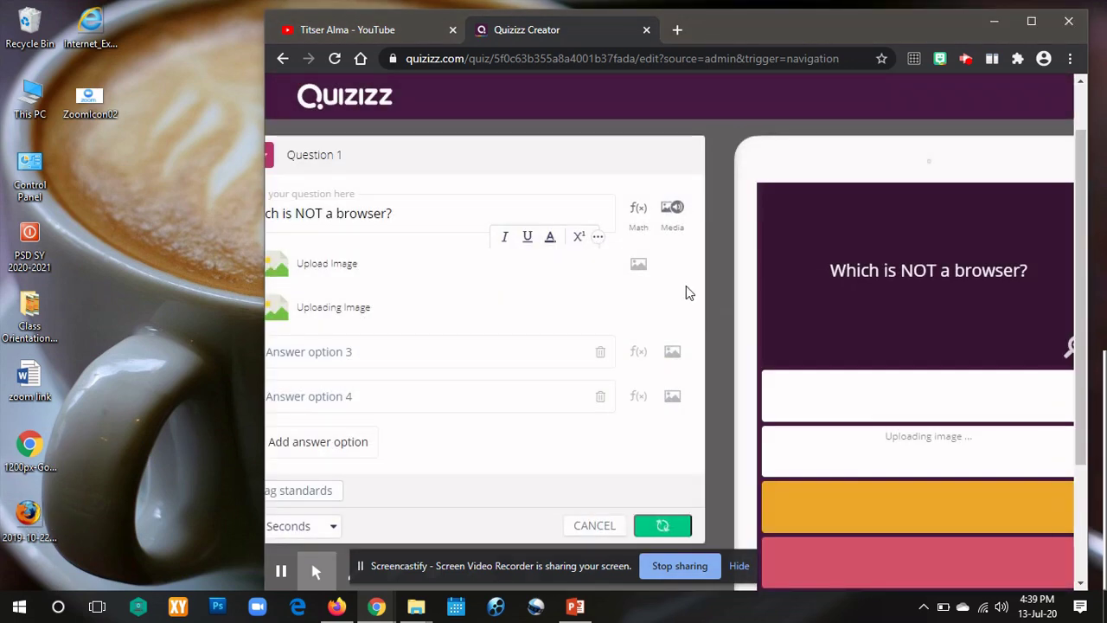
{"action": "left_click", "coordinate": [672, 355]}
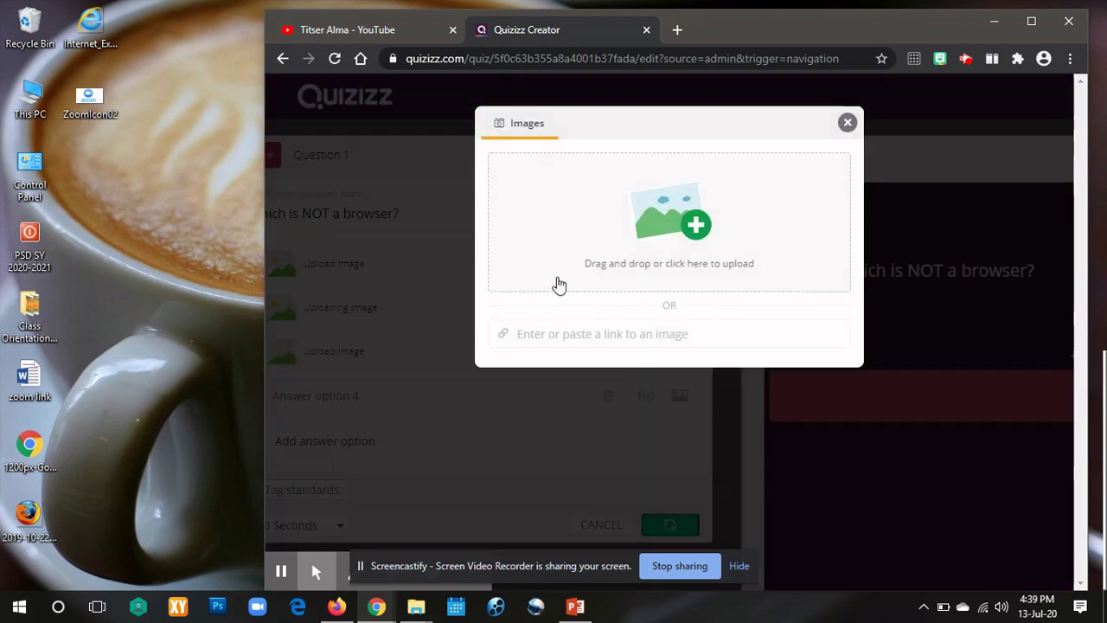
{"action": "left_click_drag", "start_coordinate": [101, 117], "coordinate": [698, 227]}
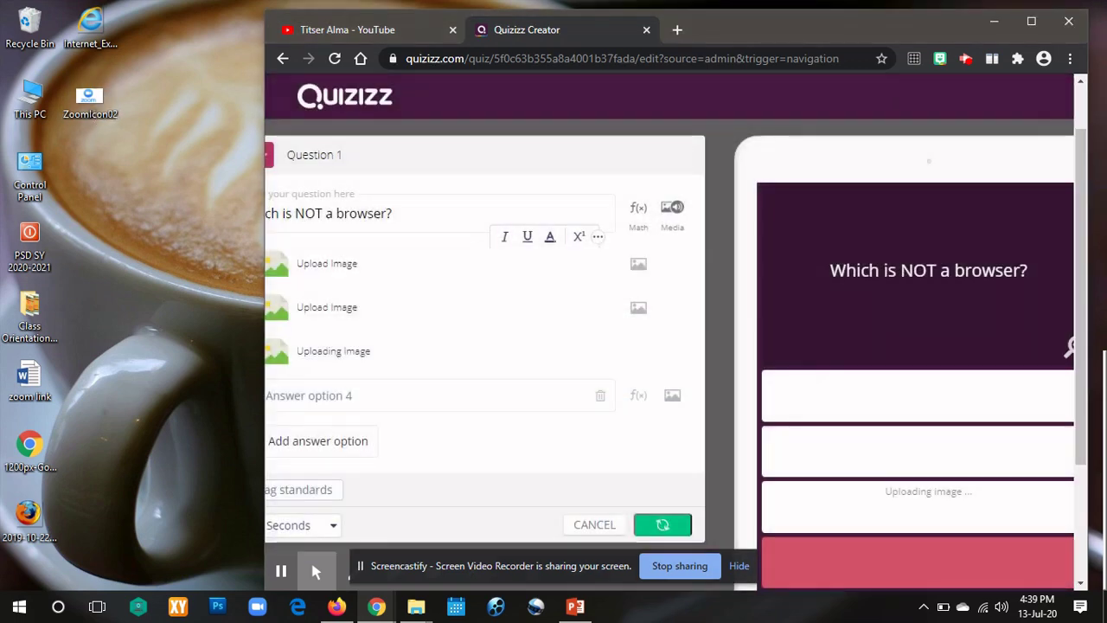
{"action": "left_click", "coordinate": [671, 396]}
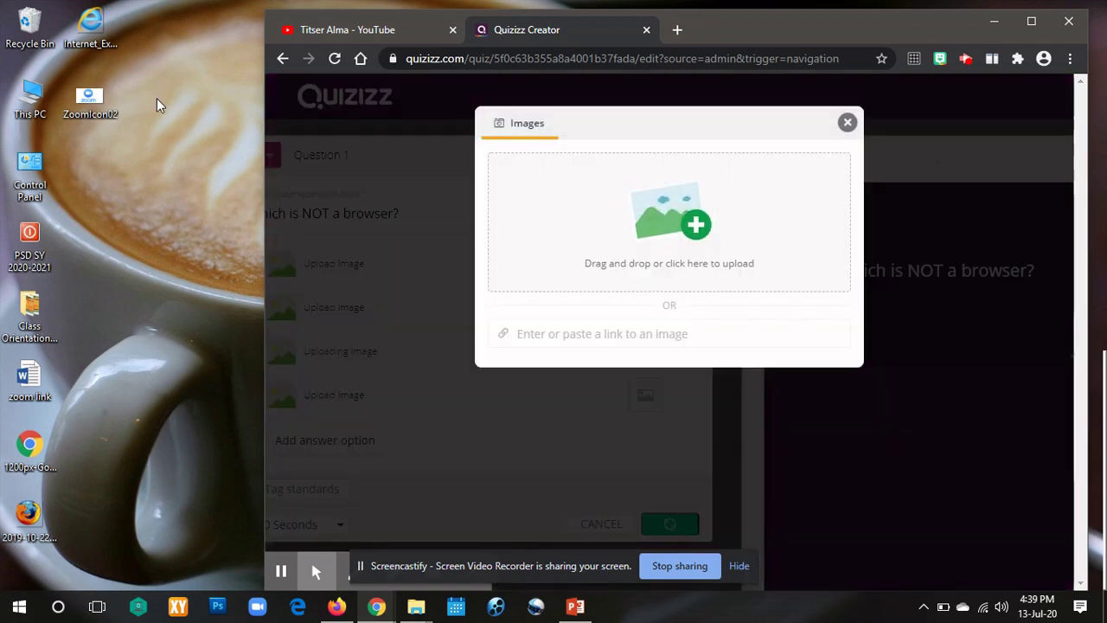
{"action": "left_click_drag", "start_coordinate": [89, 26], "coordinate": [674, 218]}
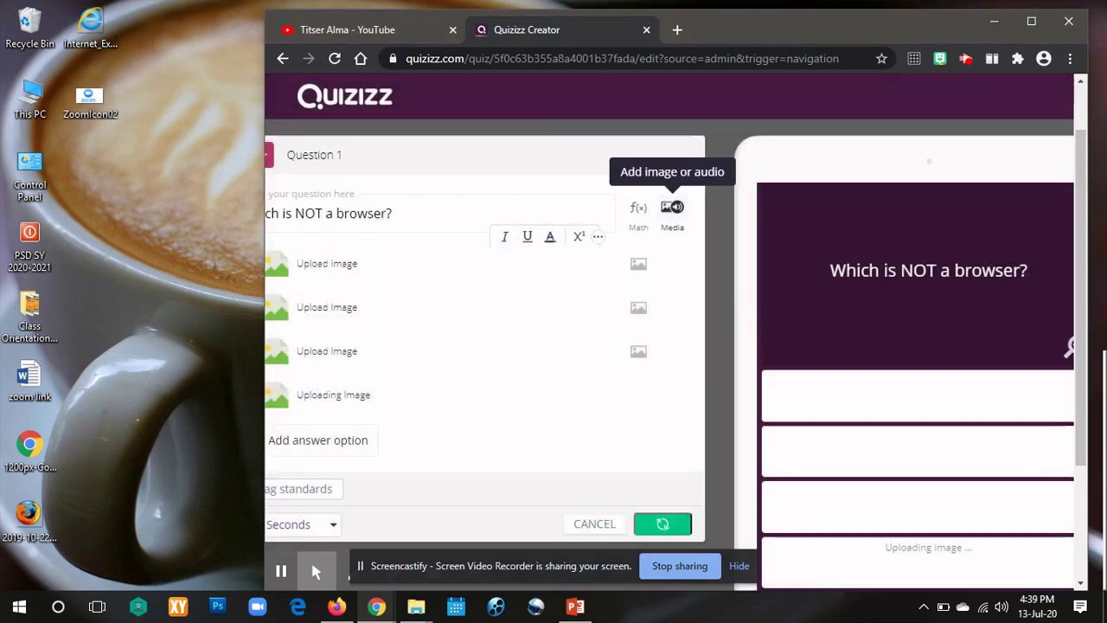
{"action": "left_click", "coordinate": [1027, 22]}
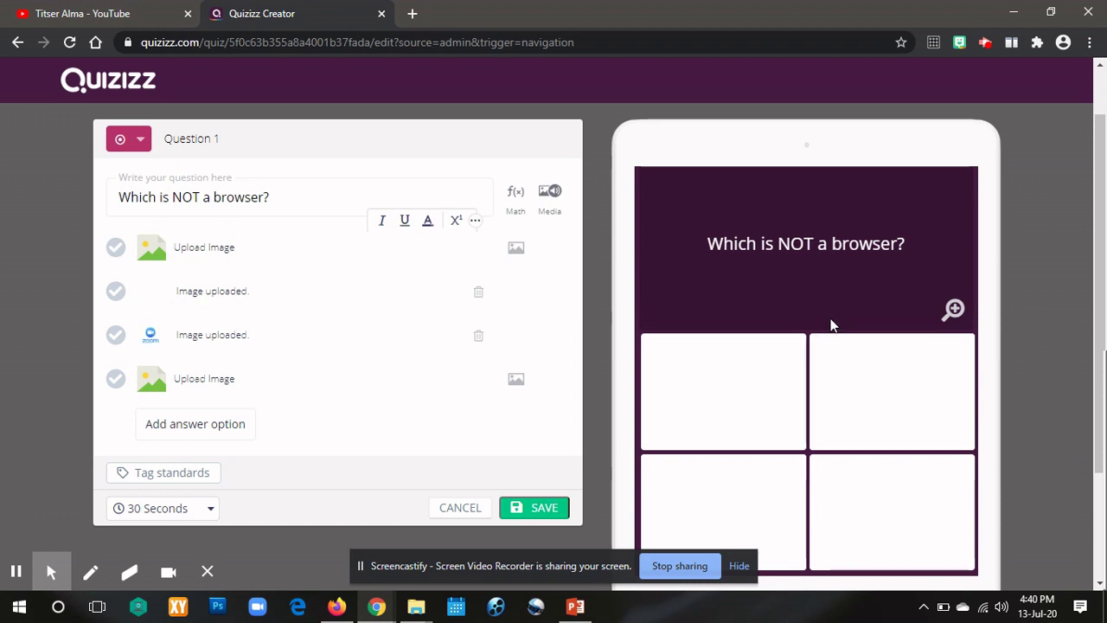
Upload the Chrome logo from the desktop into the still empty image of answer option 1.
{"action": "scroll", "coordinate": [830, 324], "scroll_direction": "down", "scroll_amount": 1}
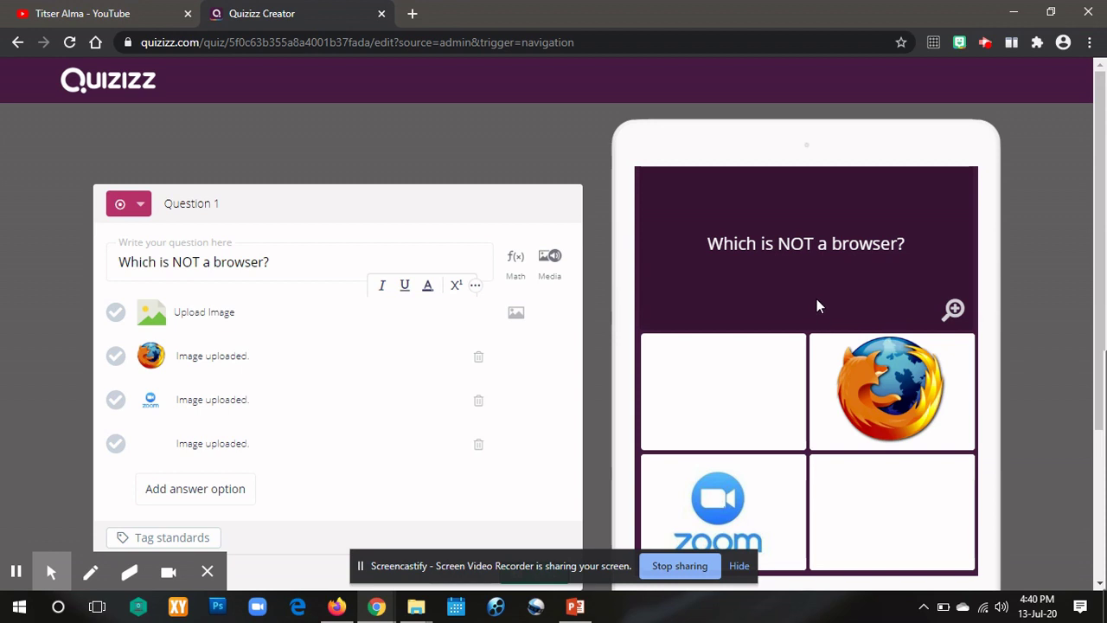
{"action": "scroll", "coordinate": [817, 298], "scroll_direction": "down", "scroll_amount": 1}
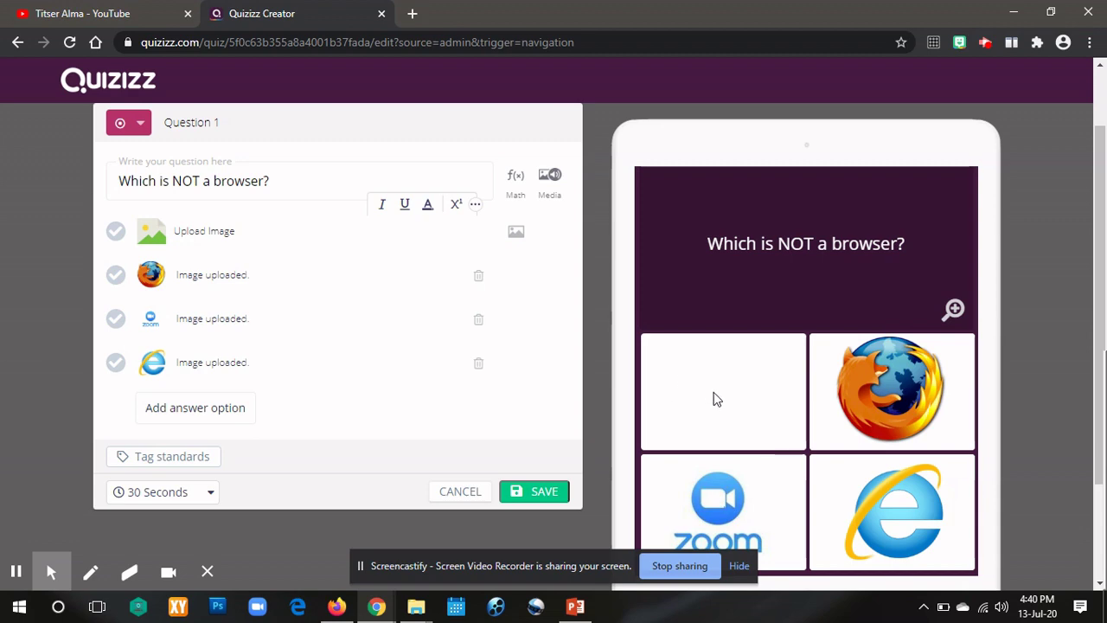
{"action": "left_click", "coordinate": [516, 234]}
{"action": "left_click", "coordinate": [1050, 12]}
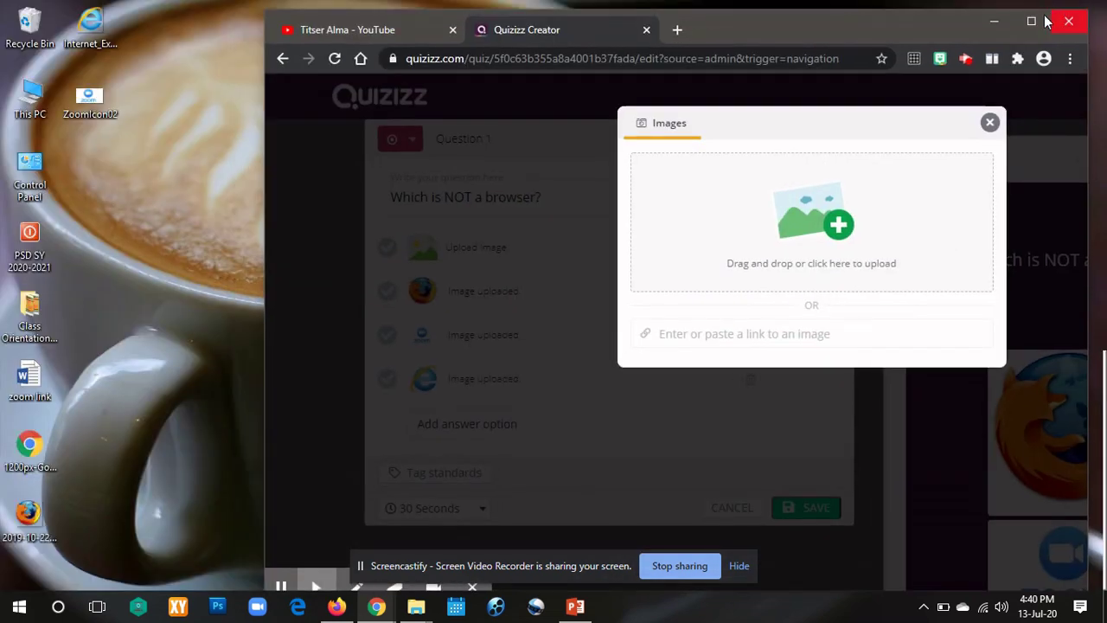
{"action": "left_click_drag", "start_coordinate": [30, 444], "coordinate": [692, 225]}
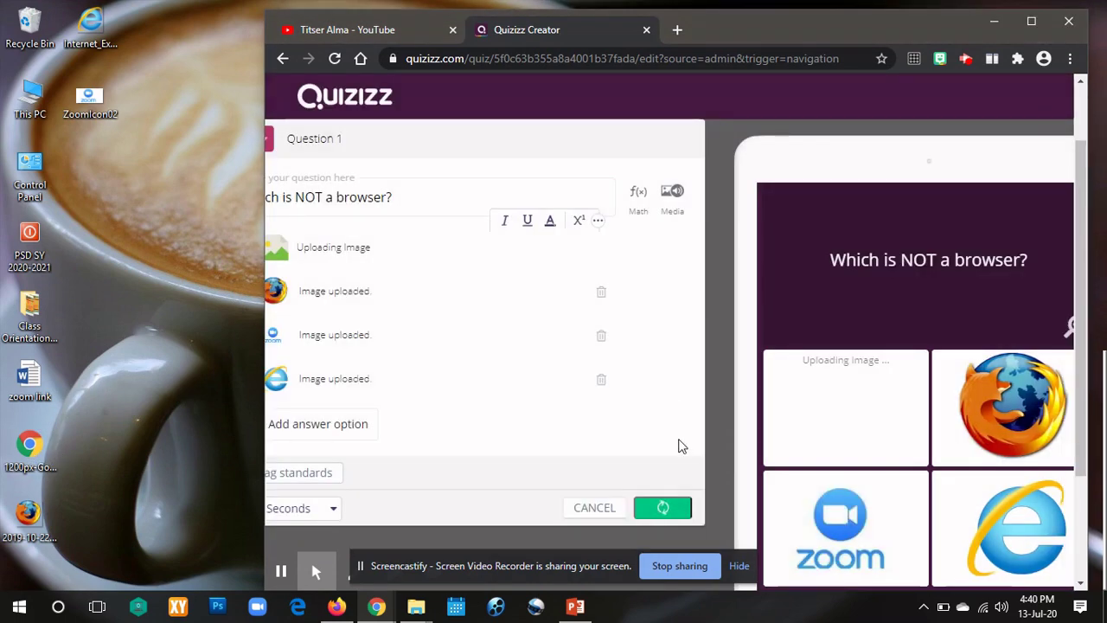
{"action": "left_click", "coordinate": [1031, 21]}
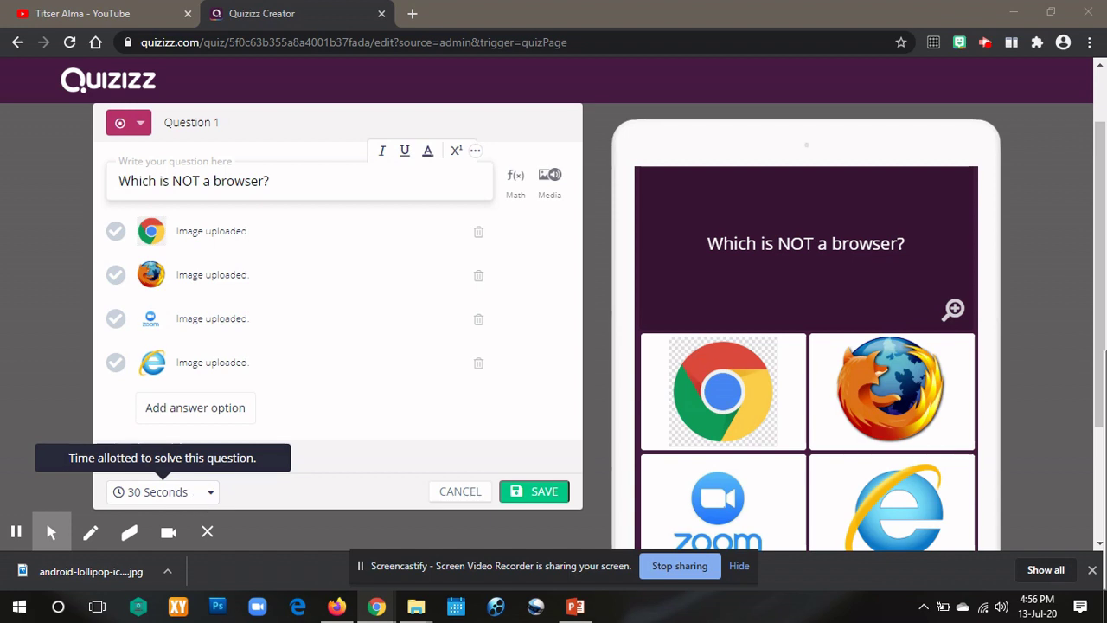
Review the time limits available for question 1 and try to save the question.
{"action": "left_click", "coordinate": [209, 493]}
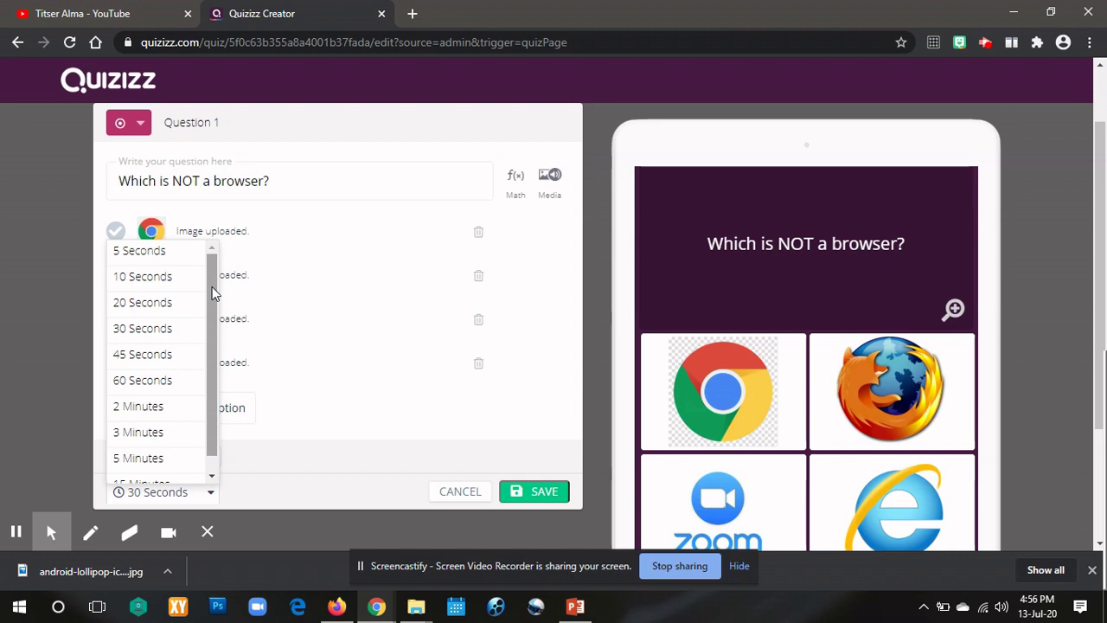
{"action": "mouse_move", "coordinate": [212, 287]}
{"action": "left_mouse_down"}
{"action": "mouse_move", "coordinate": [211, 313]}
{"action": "mouse_move", "coordinate": [215, 292]}
{"action": "left_mouse_up"}
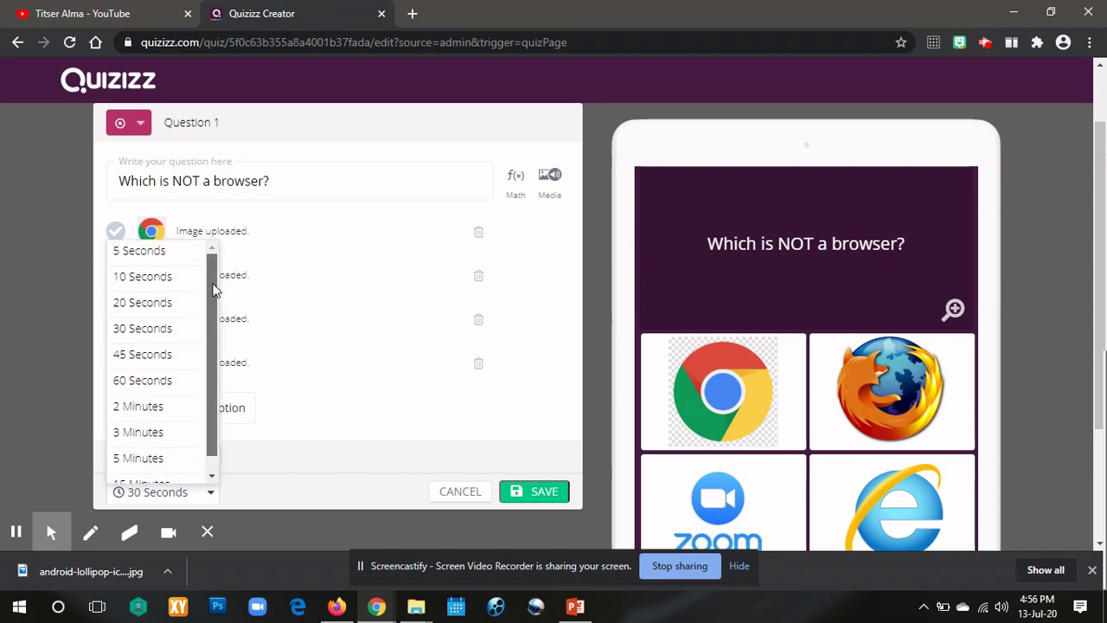
{"action": "left_click", "coordinate": [161, 497]}
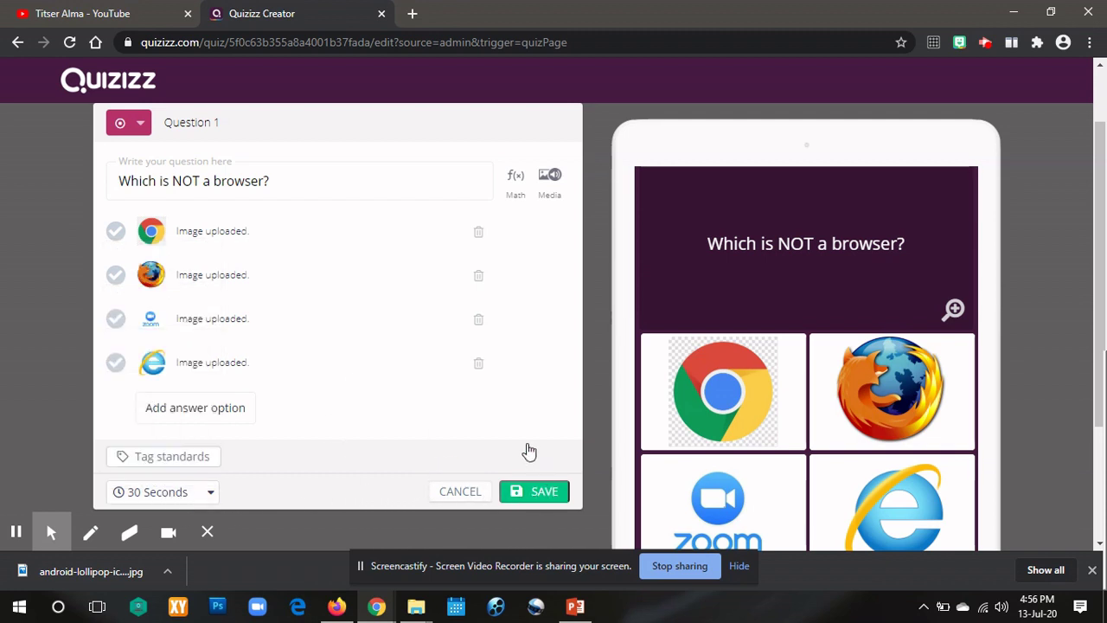
{"action": "left_click", "coordinate": [529, 492]}
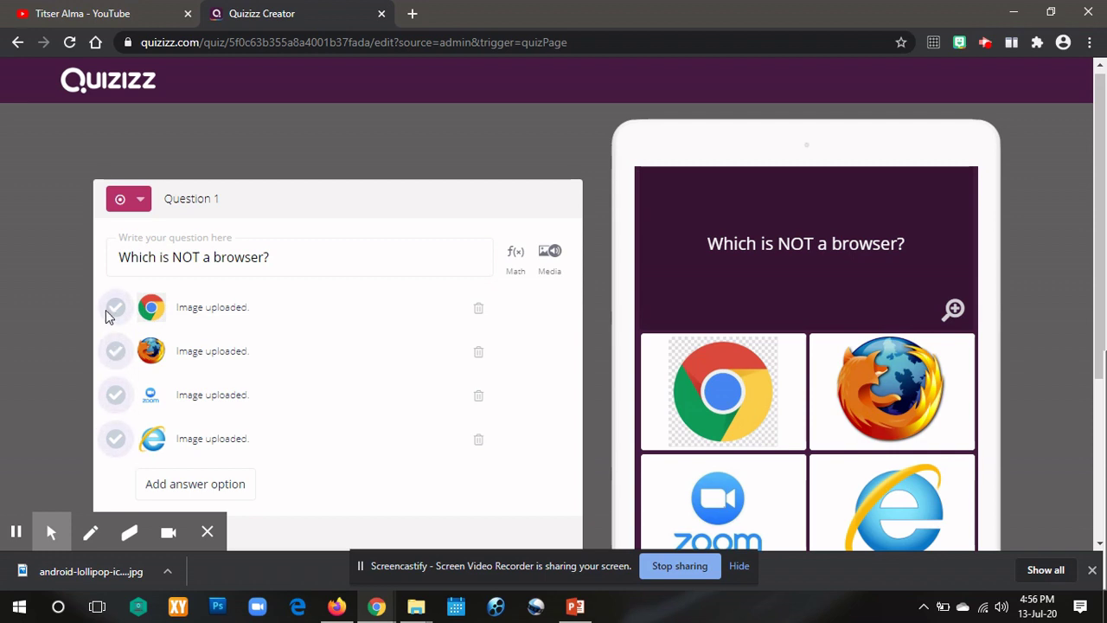
Mark the Zoom logo as the correct answer of question 1 and save the question.
{"action": "left_click", "coordinate": [118, 397]}
{"action": "scroll", "coordinate": [420, 378], "scroll_direction": "down", "scroll_amount": 1}
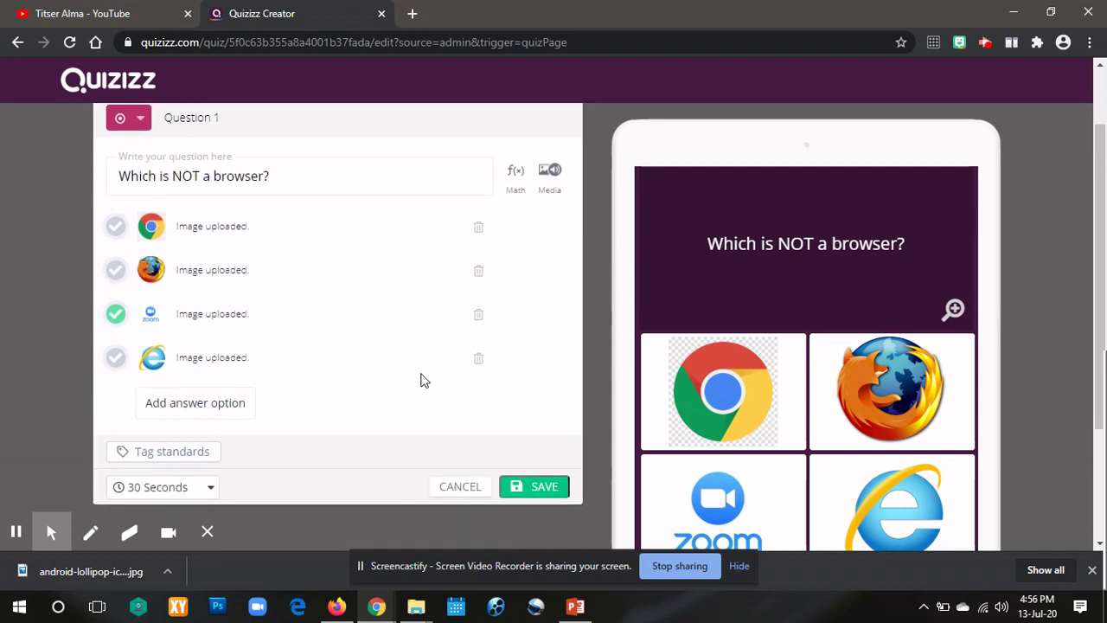
{"action": "left_click", "coordinate": [540, 489]}
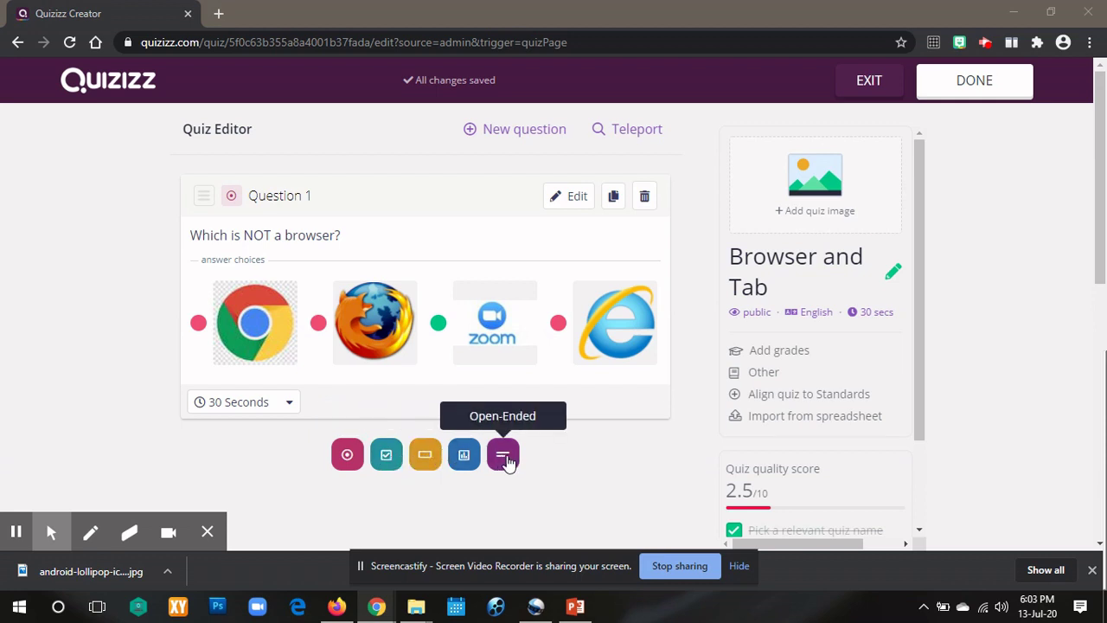
Add a checkbox question reading "Which symbol will you click if you would like to open another tab on your browser?".
{"action": "left_click", "coordinate": [386, 455]}
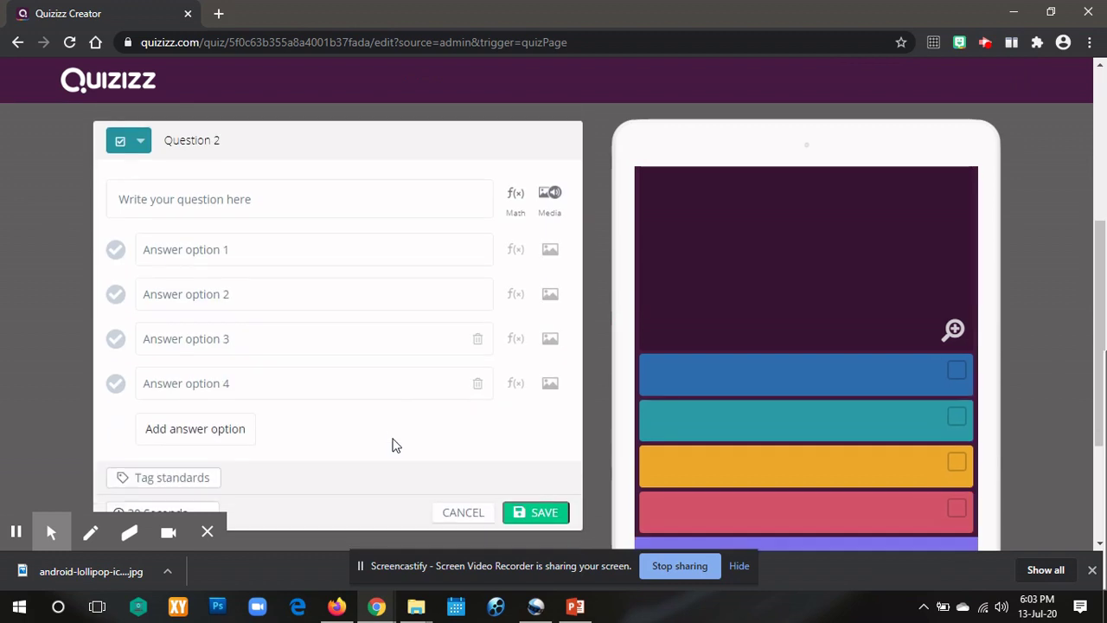
{"action": "left_click", "coordinate": [179, 201]}
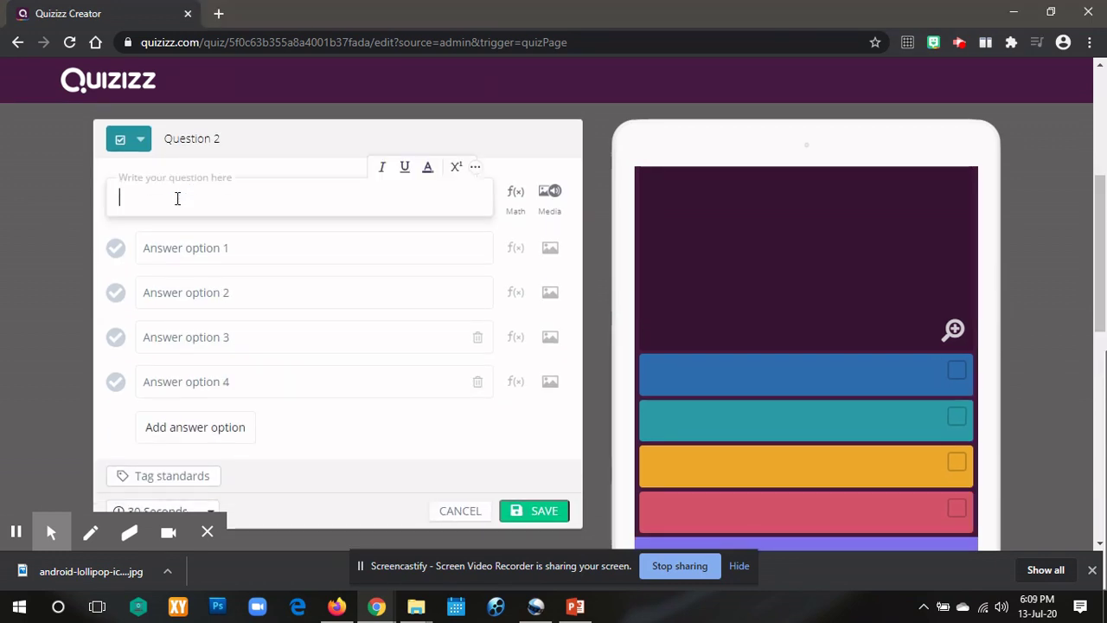
{"action": "type", "text": "Wh"}
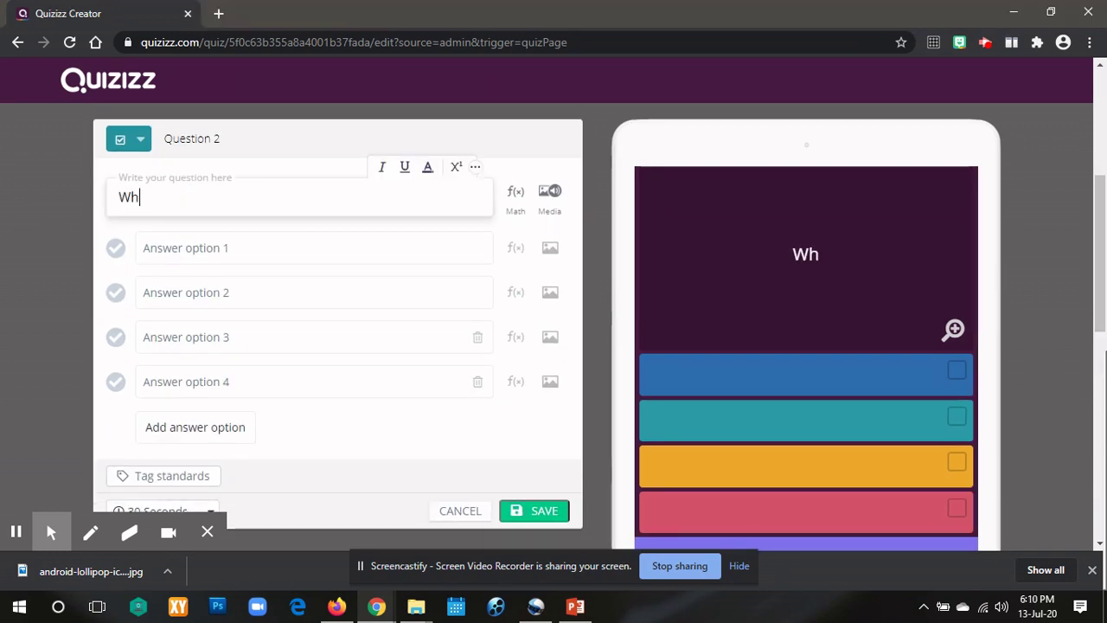
{"action": "type", "text": "ich will y"}
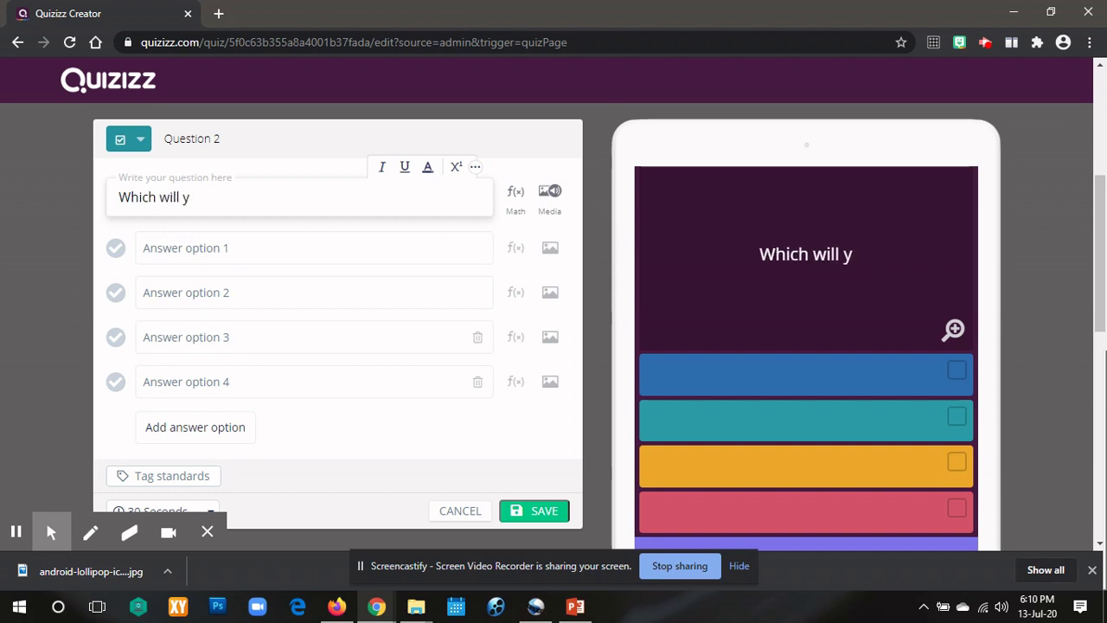
{"action": "key", "text": "BackSpace"}
{"action": "key", "text": "BackSpace"}
{"action": "key", "text": "BackSpace"}
{"action": "key", "text": "BackSpace"}
{"action": "key", "text": "BackSpace"}
{"action": "key", "text": "BackSpace"}
{"action": "type", "text": "sym"}
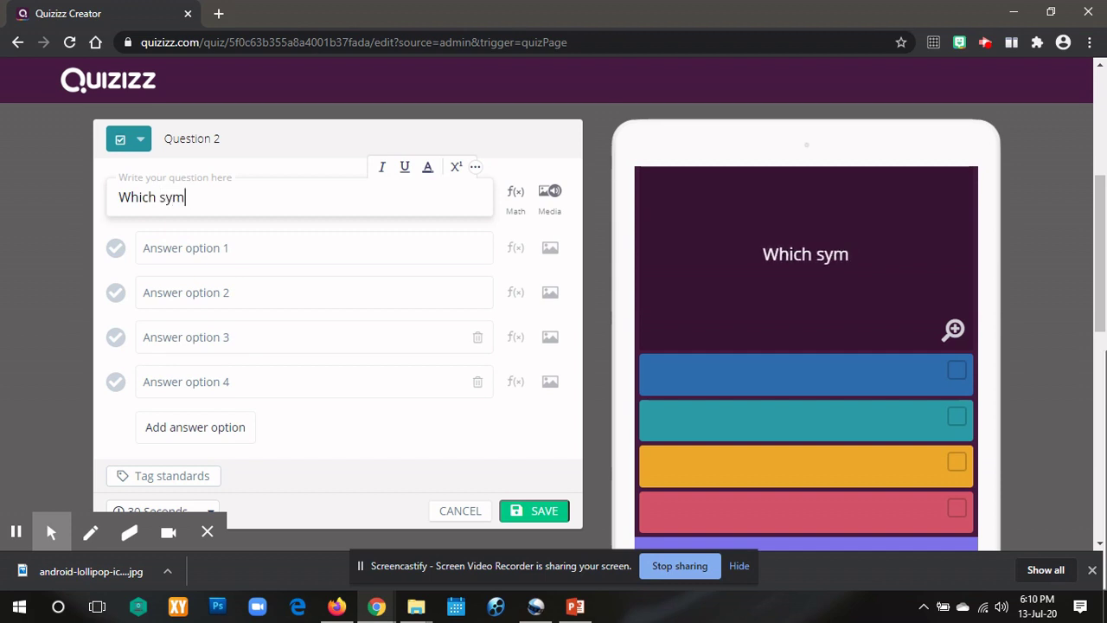
{"action": "type", "text": "bol will yo"}
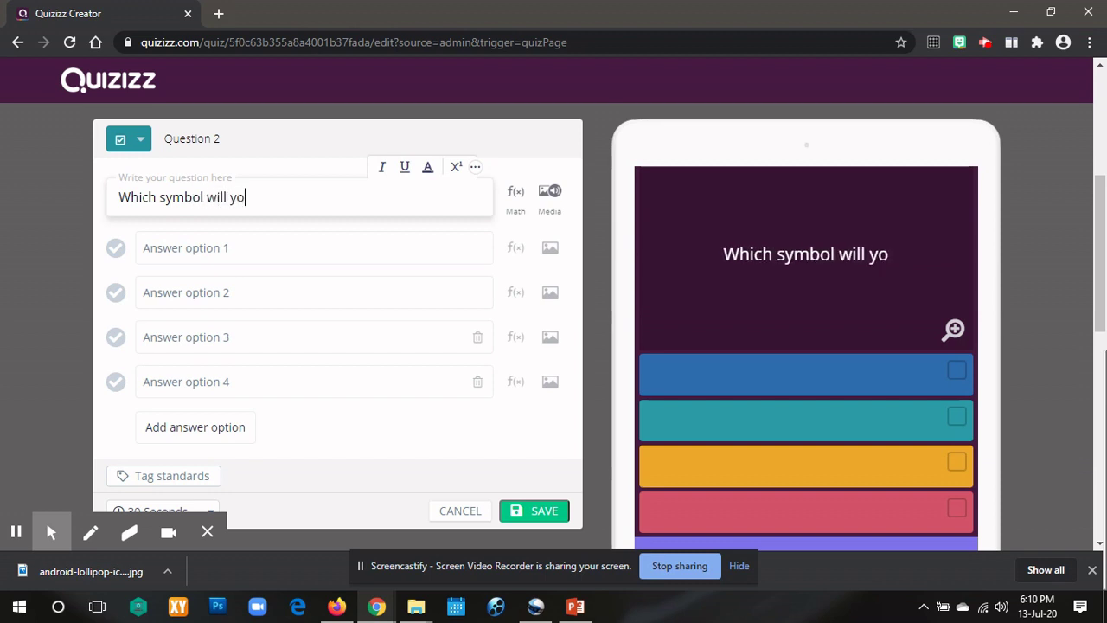
{"action": "type", "text": "u click "}
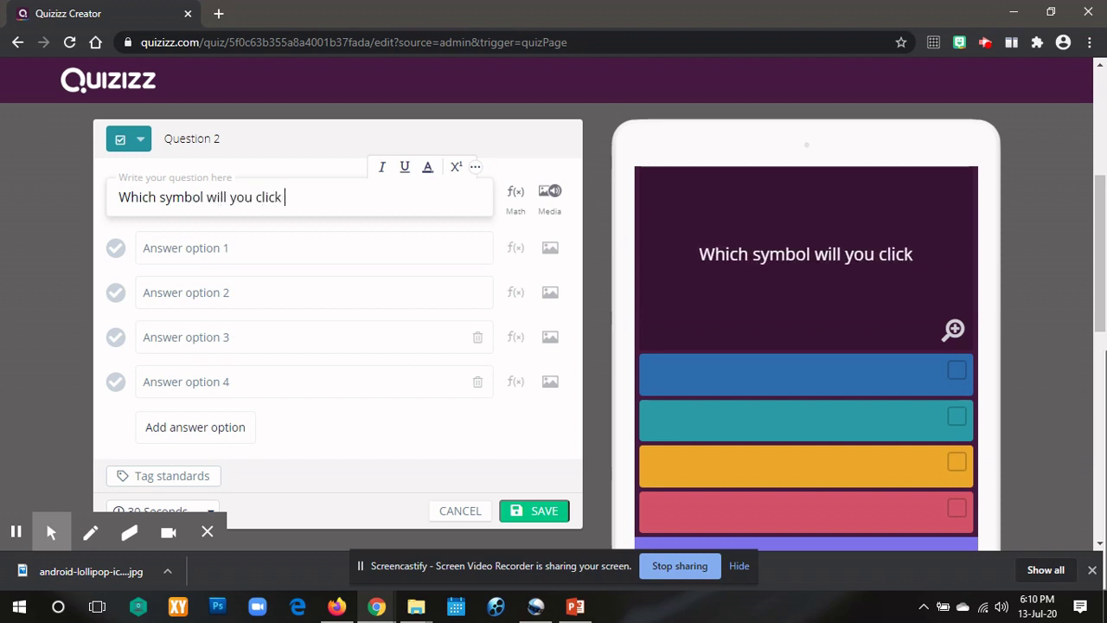
{"action": "type", "text": "if you wo"}
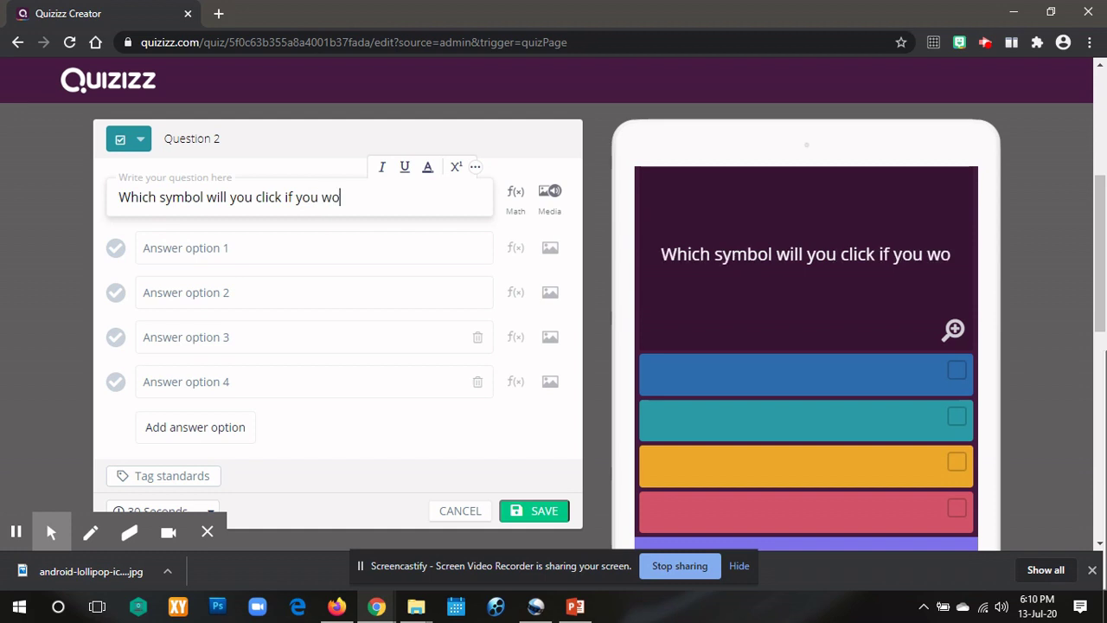
{"action": "type", "text": "uld like t"}
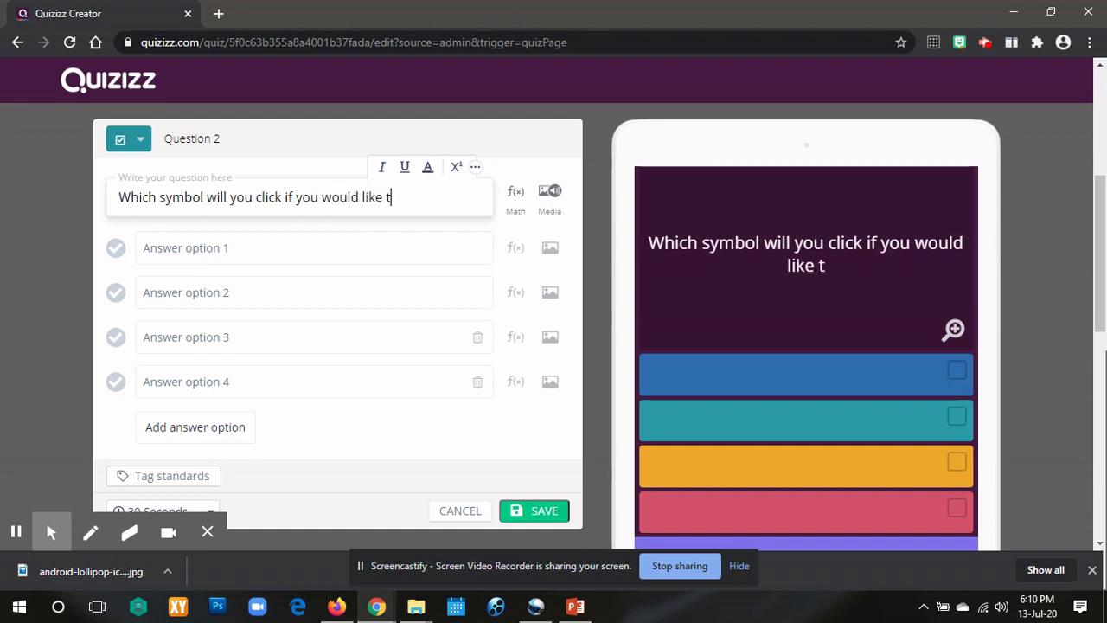
{"action": "type", "text": "o open ano"}
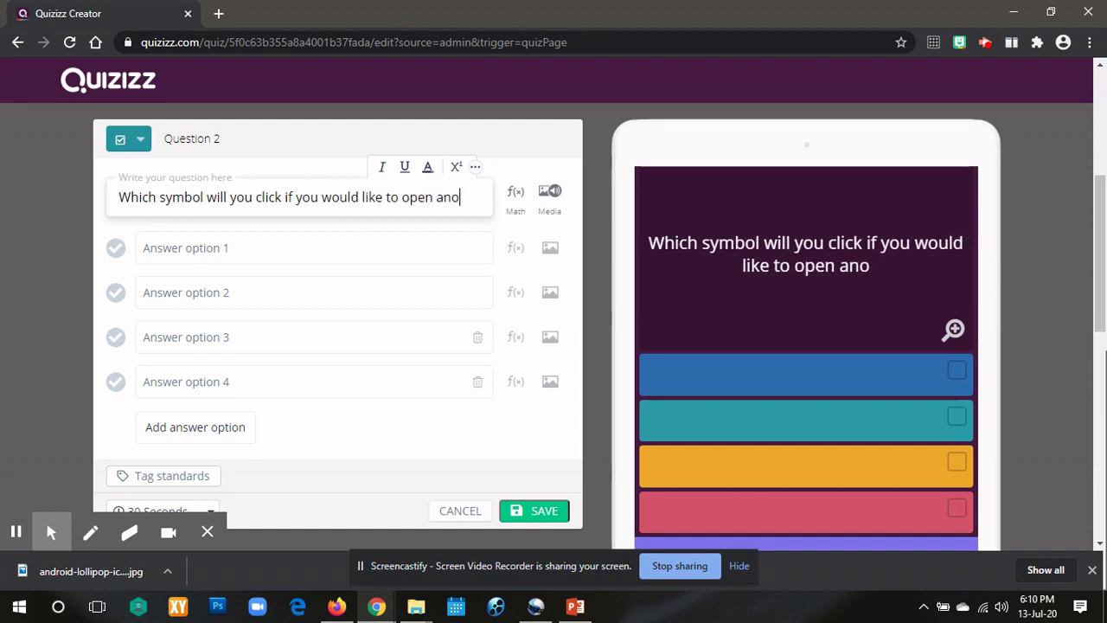
{"action": "type", "text": "ther tab"}
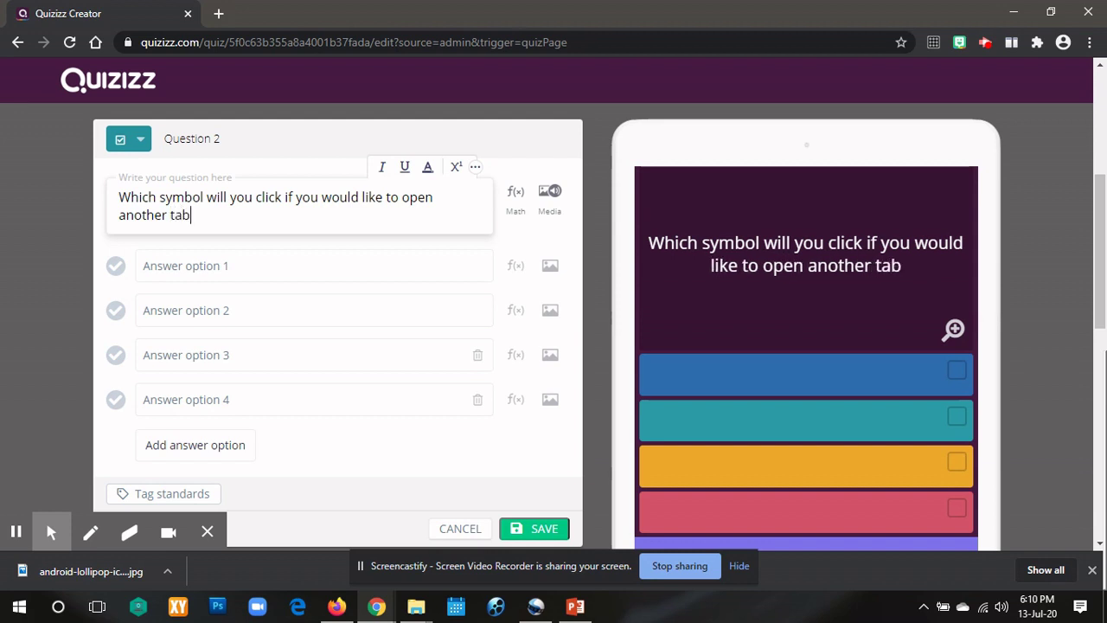
{"action": "type", "text": " i"}
{"action": "key", "text": "BackSpace"}
{"action": "type", "text": "on your "}
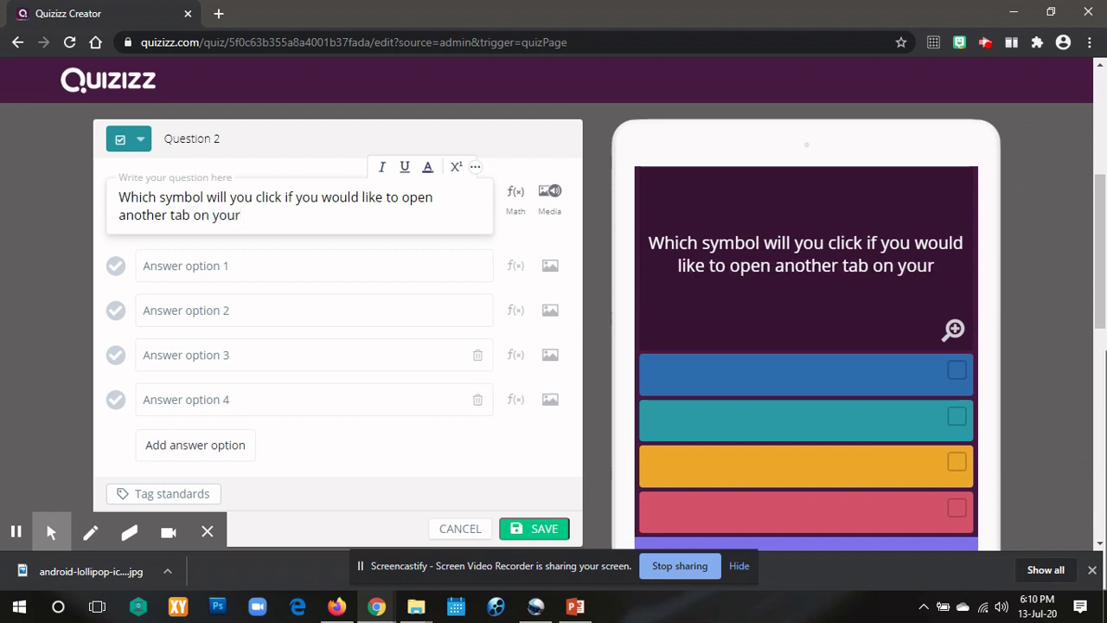
{"action": "type", "text": "browser"}
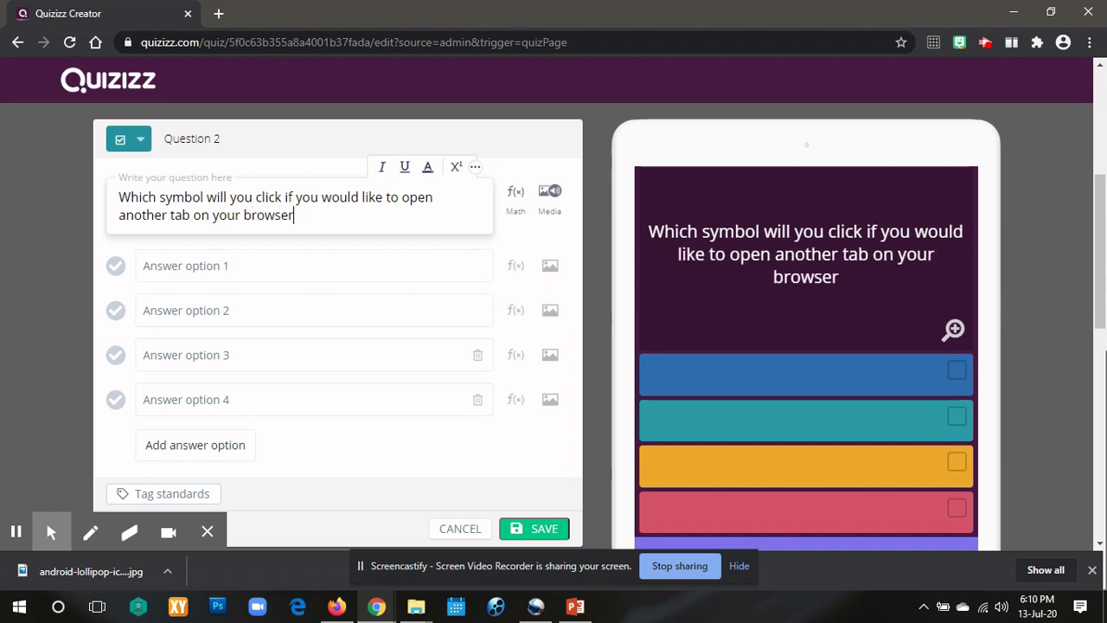
{"action": "type", "text": "?"}
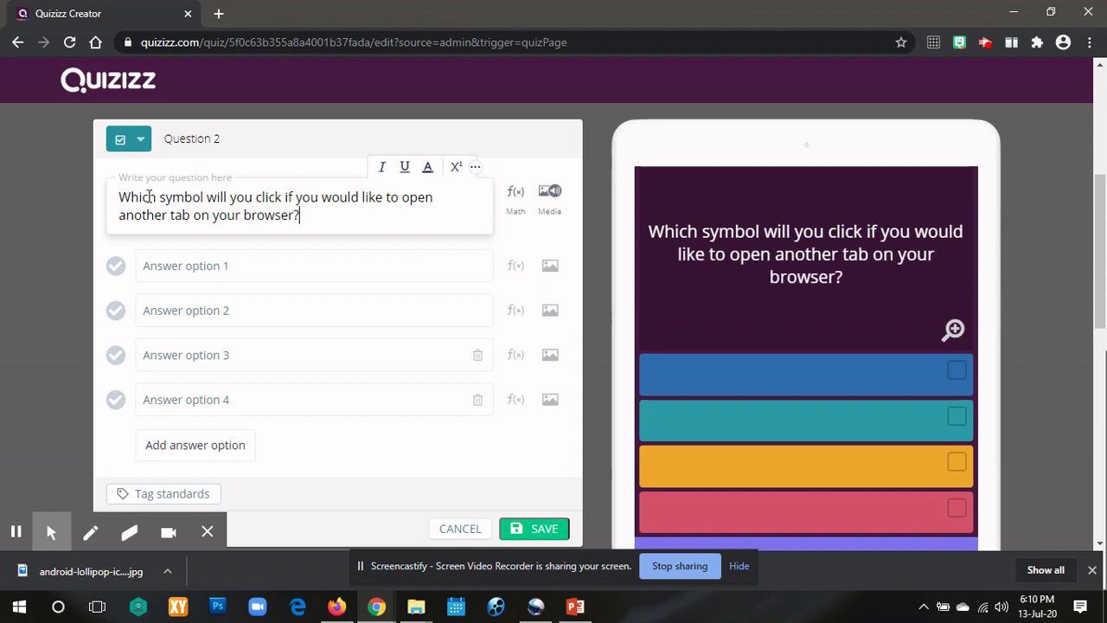
Fill answer options 1 to 4 with -, =, + and x, and mark + as the correct answer.
{"action": "left_click", "coordinate": [180, 266]}
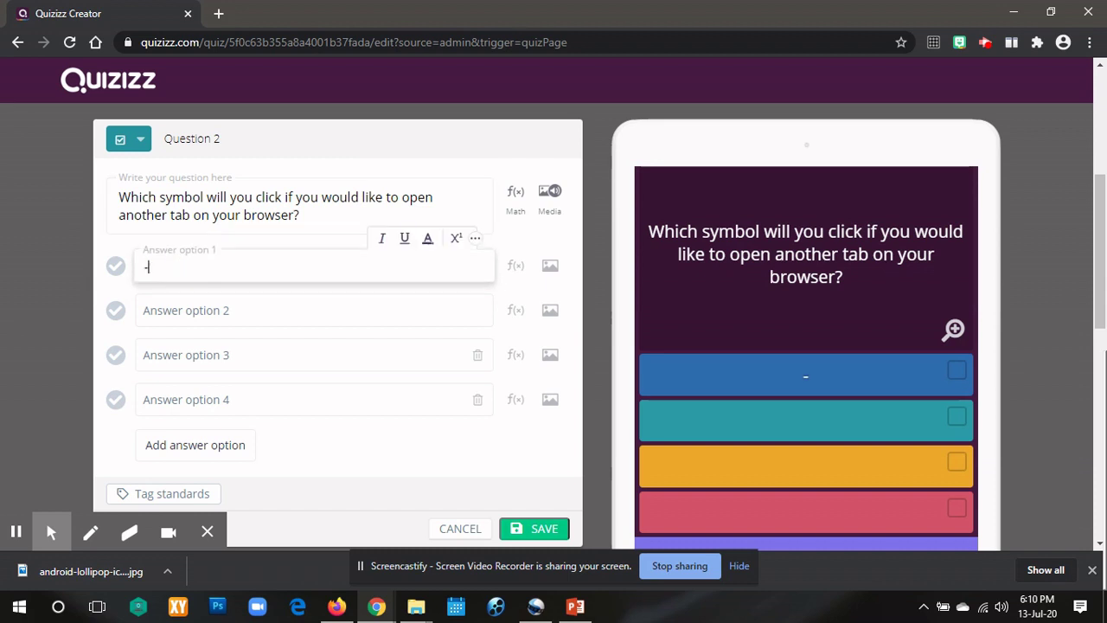
{"action": "left_click", "coordinate": [166, 316]}
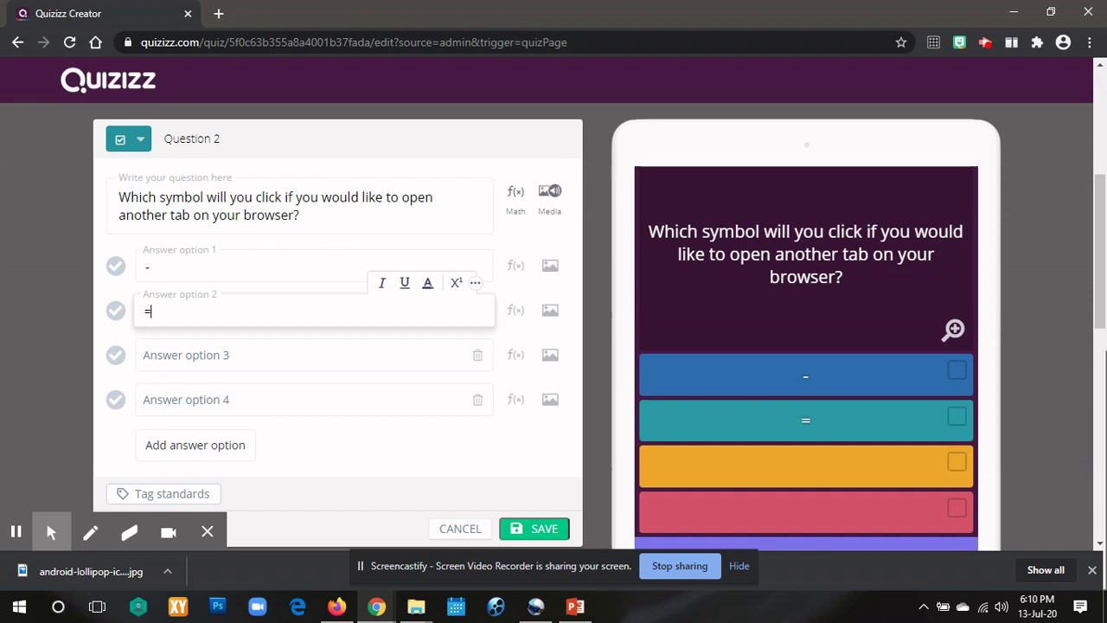
{"action": "left_click", "coordinate": [164, 353]}
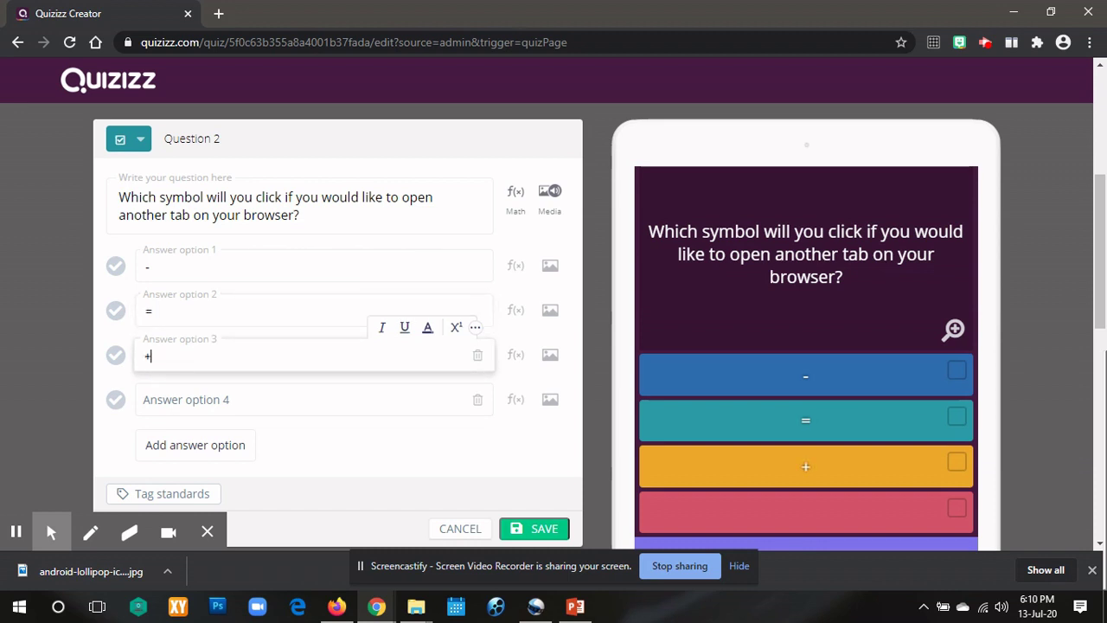
{"action": "left_click", "coordinate": [160, 405]}
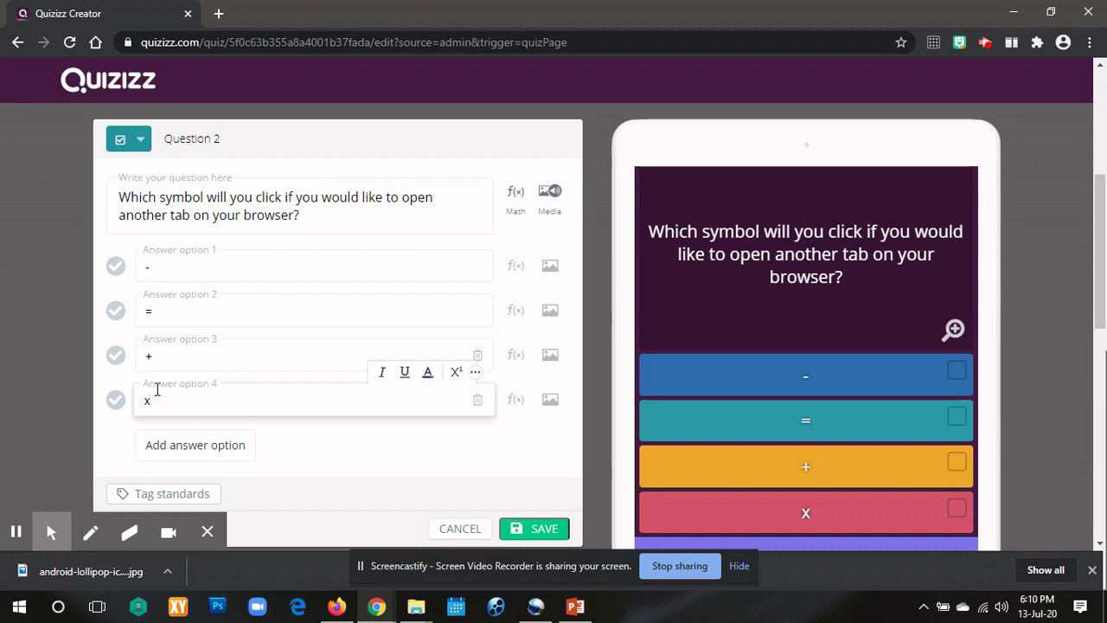
{"action": "left_click", "coordinate": [117, 359]}
Review the time limits available for question 2, keep 30 Seconds, and save the question.
{"action": "scroll", "coordinate": [240, 403], "scroll_direction": "down", "scroll_amount": 1}
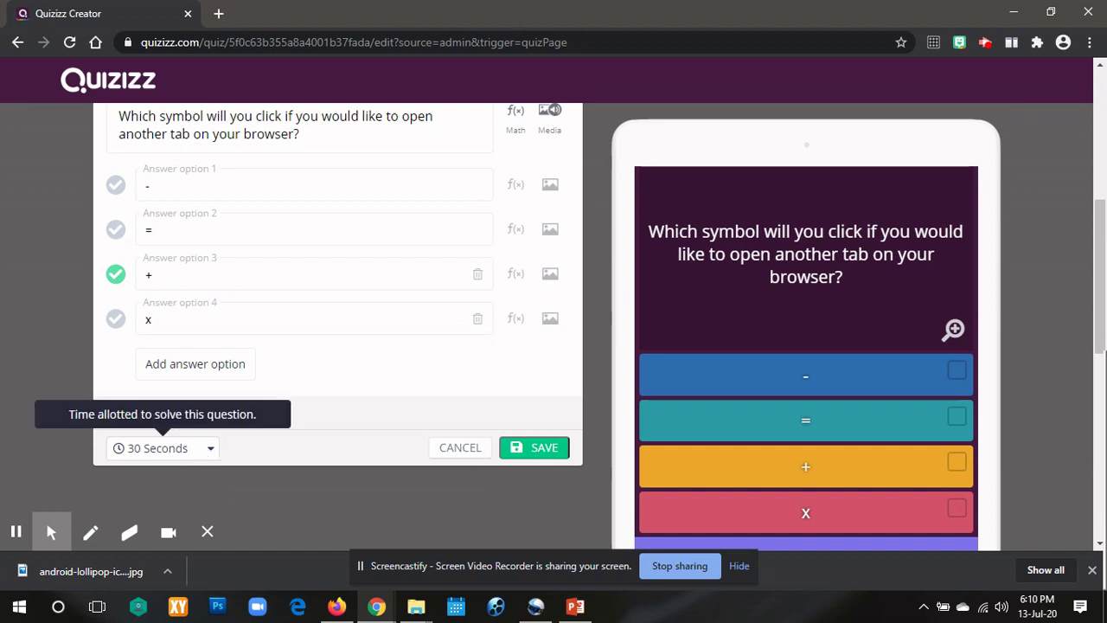
{"action": "left_click", "coordinate": [208, 450]}
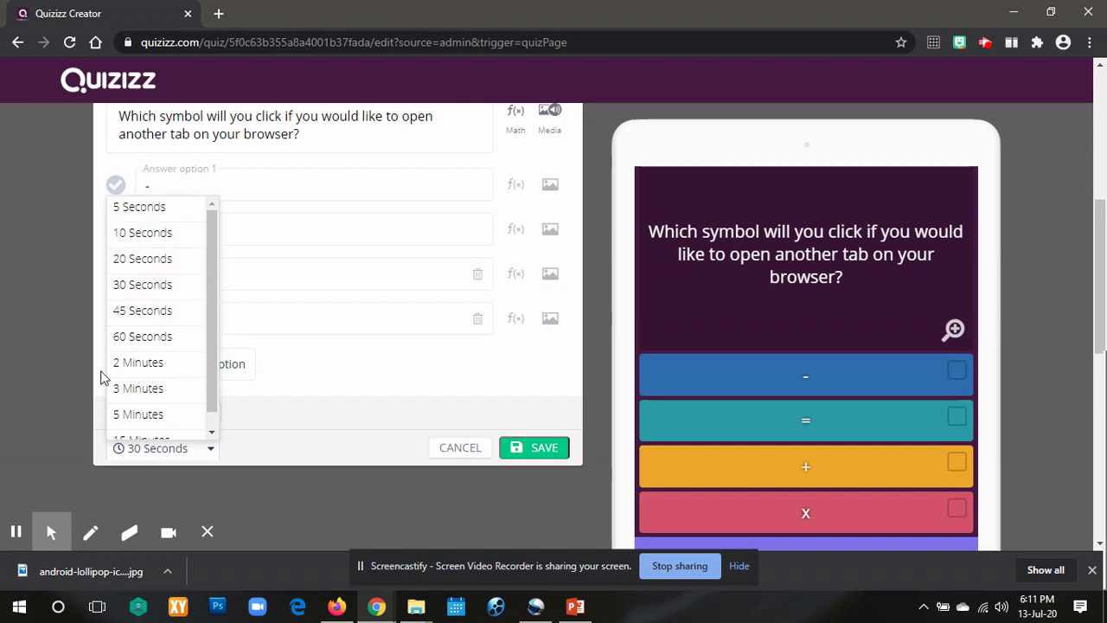
{"action": "left_click", "coordinate": [198, 450]}
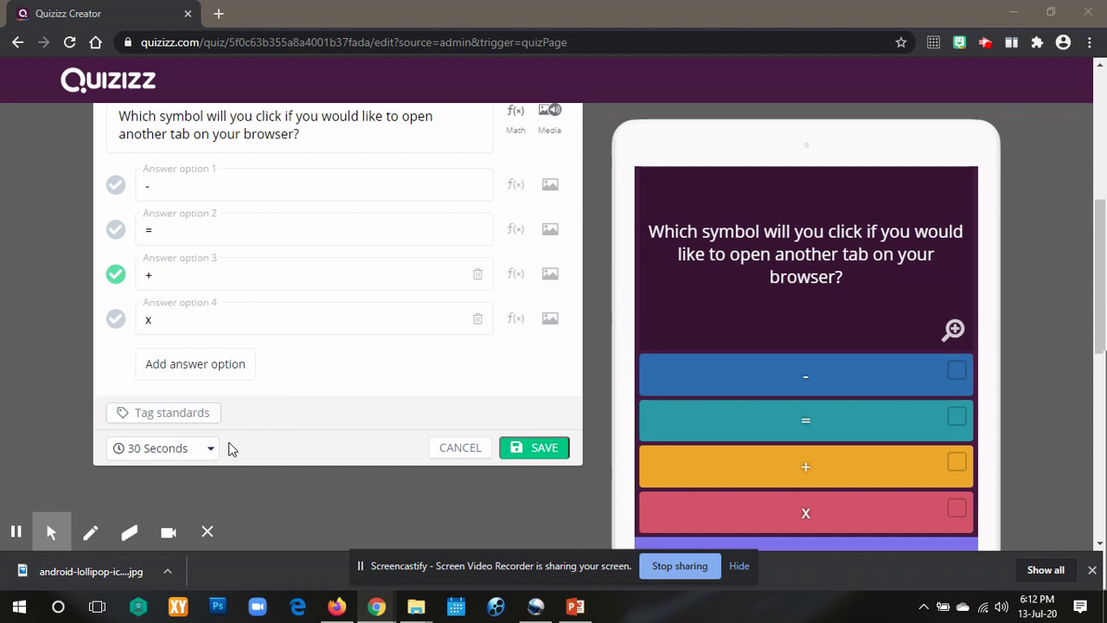
{"action": "left_click", "coordinate": [533, 448]}
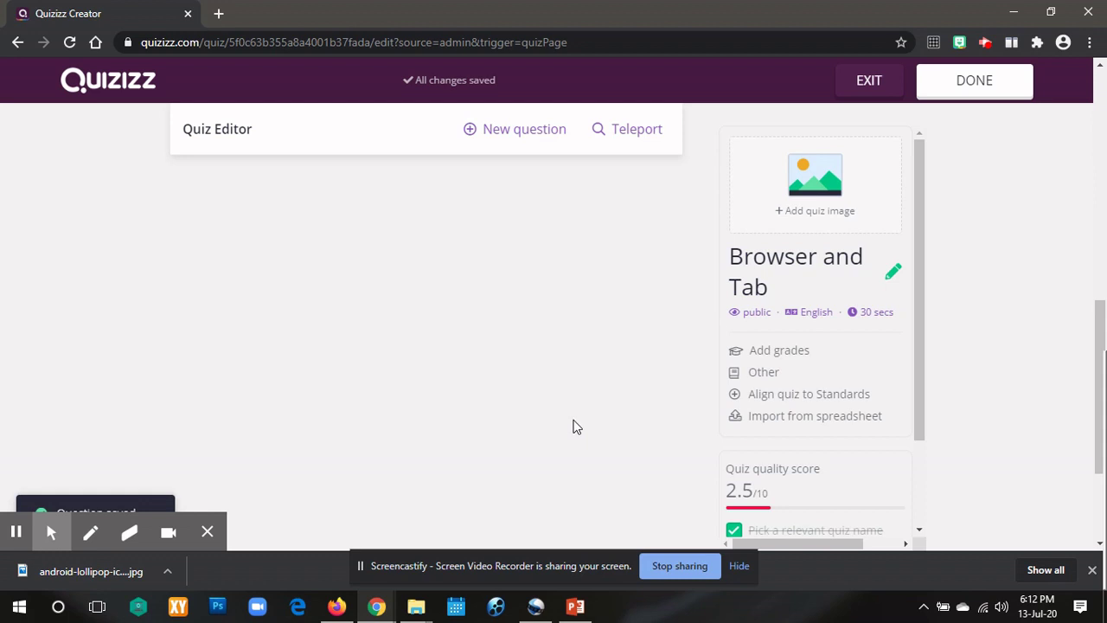
Reorder the quiz so that "Which is NOT a browser?" comes after the question about opening another tab.
{"action": "scroll", "coordinate": [573, 413], "scroll_direction": "up", "scroll_amount": 3}
{"action": "scroll", "coordinate": [579, 421], "scroll_direction": "up", "scroll_amount": 2}
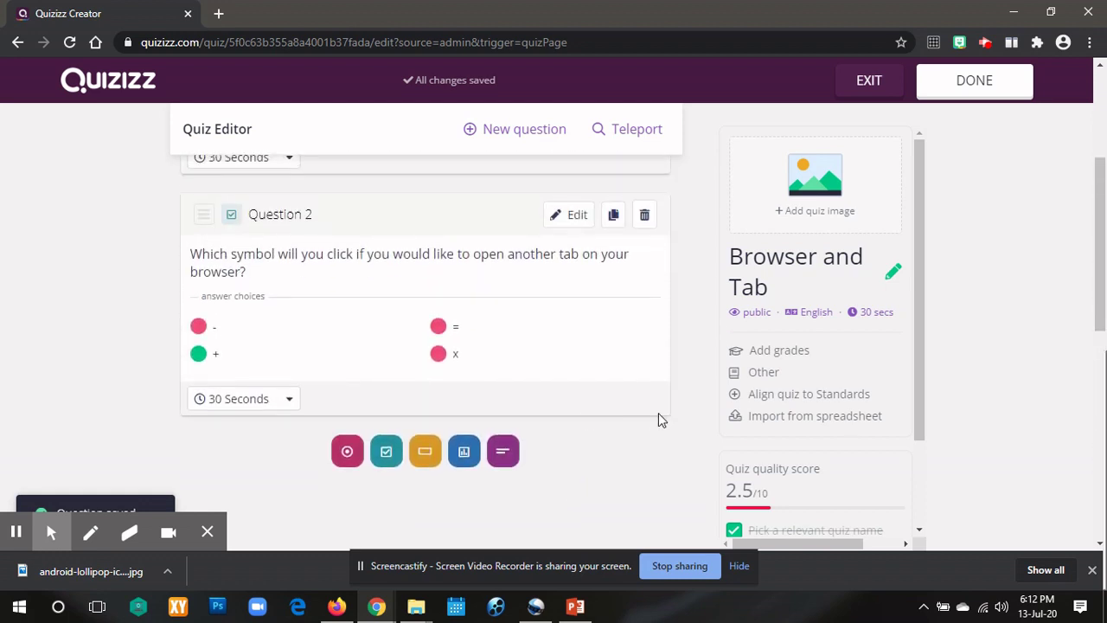
{"action": "scroll", "coordinate": [658, 419], "scroll_direction": "up", "scroll_amount": 2}
{"action": "scroll", "coordinate": [55, 276], "scroll_direction": "up", "scroll_amount": 1}
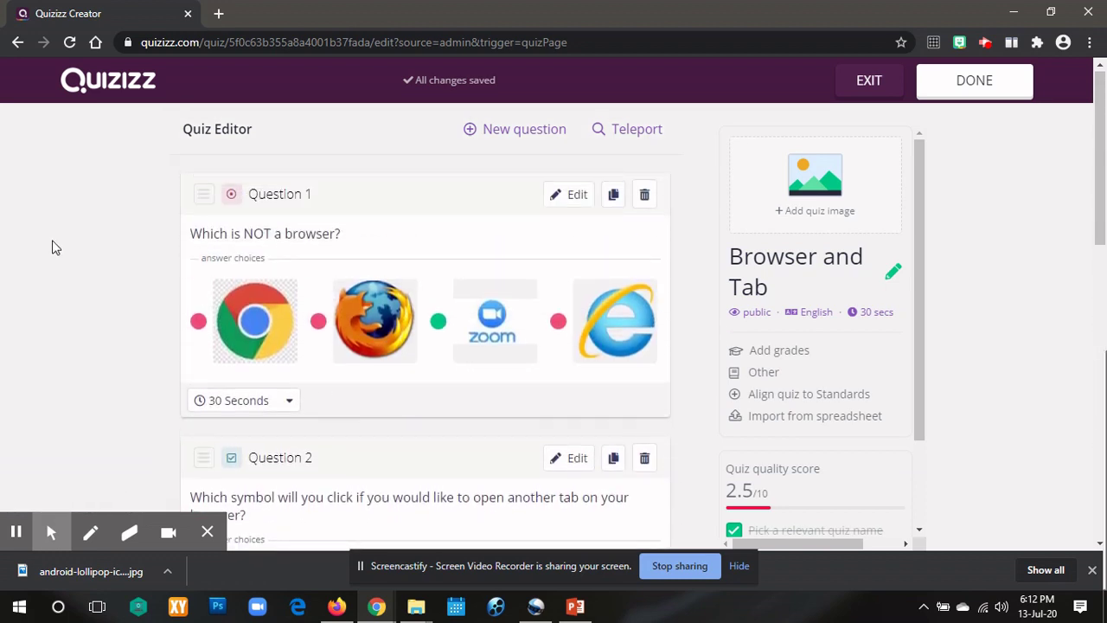
{"action": "scroll", "coordinate": [54, 246], "scroll_direction": "down", "scroll_amount": 2}
{"action": "scroll", "coordinate": [58, 241], "scroll_direction": "up", "scroll_amount": 2}
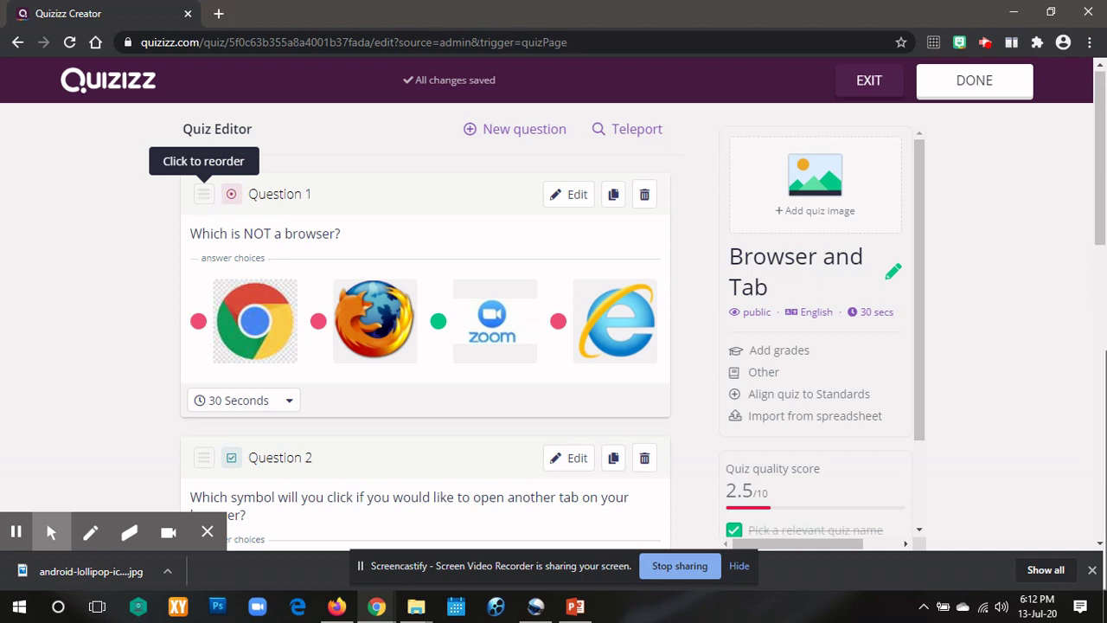
{"action": "left_click", "coordinate": [202, 199]}
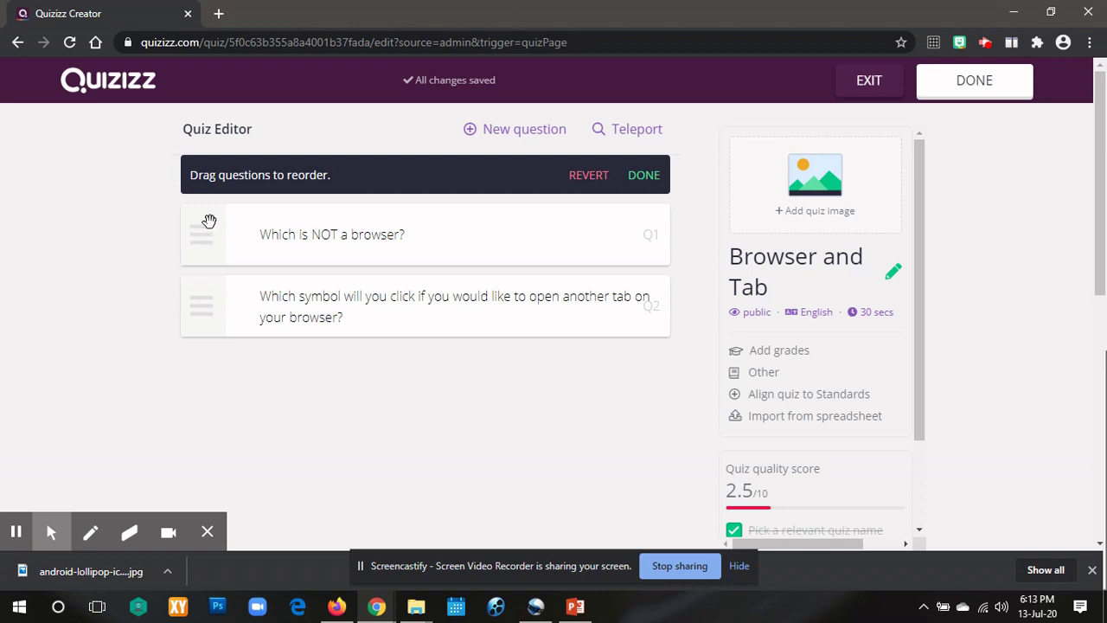
{"action": "left_click_drag", "start_coordinate": [210, 228], "coordinate": [206, 303]}
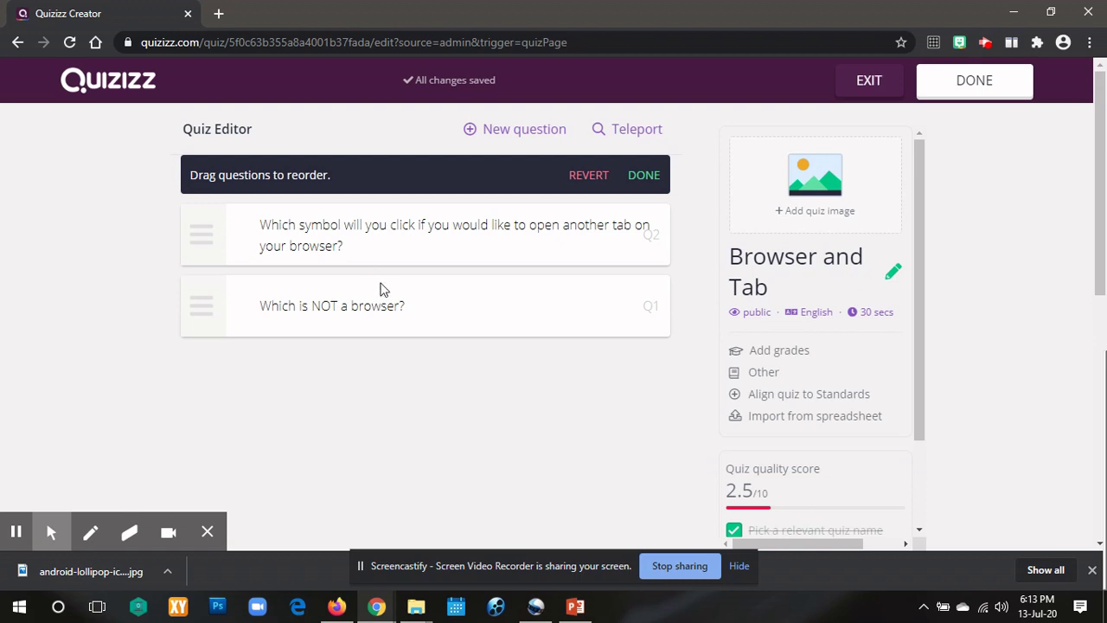
{"action": "left_click", "coordinate": [644, 184]}
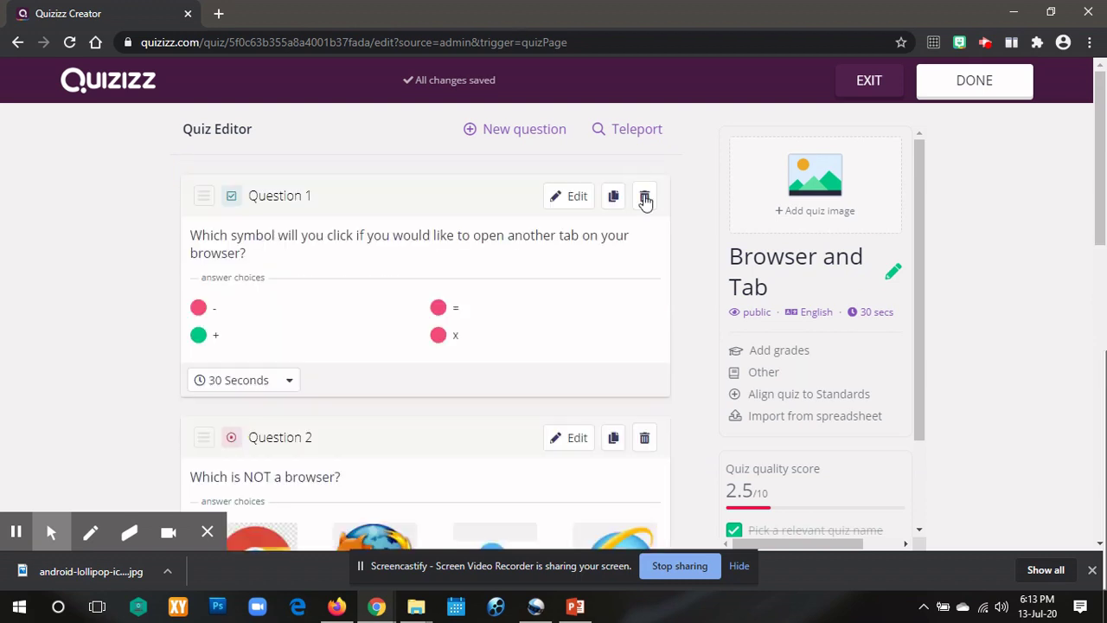
Examine both questions in their new order, along with their answer choices and time limits.
{"action": "scroll", "coordinate": [689, 377], "scroll_direction": "down", "scroll_amount": 2}
{"action": "scroll", "coordinate": [689, 378], "scroll_direction": "down", "scroll_amount": 1}
{"action": "scroll", "coordinate": [683, 367], "scroll_direction": "up", "scroll_amount": 3}
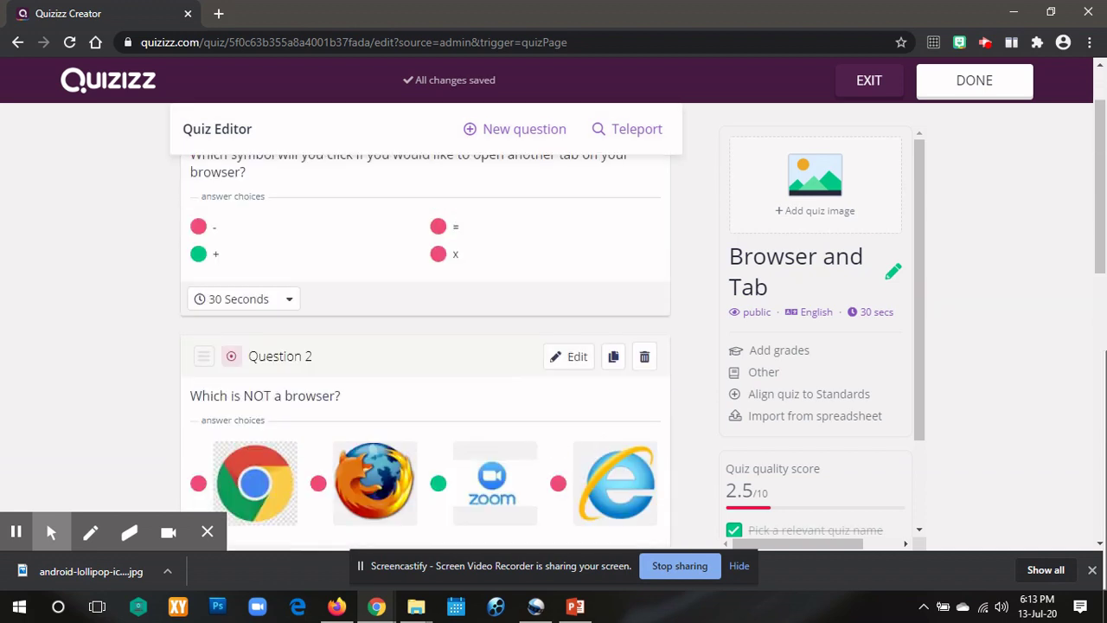
{"action": "scroll", "coordinate": [663, 321], "scroll_direction": "down", "scroll_amount": 3}
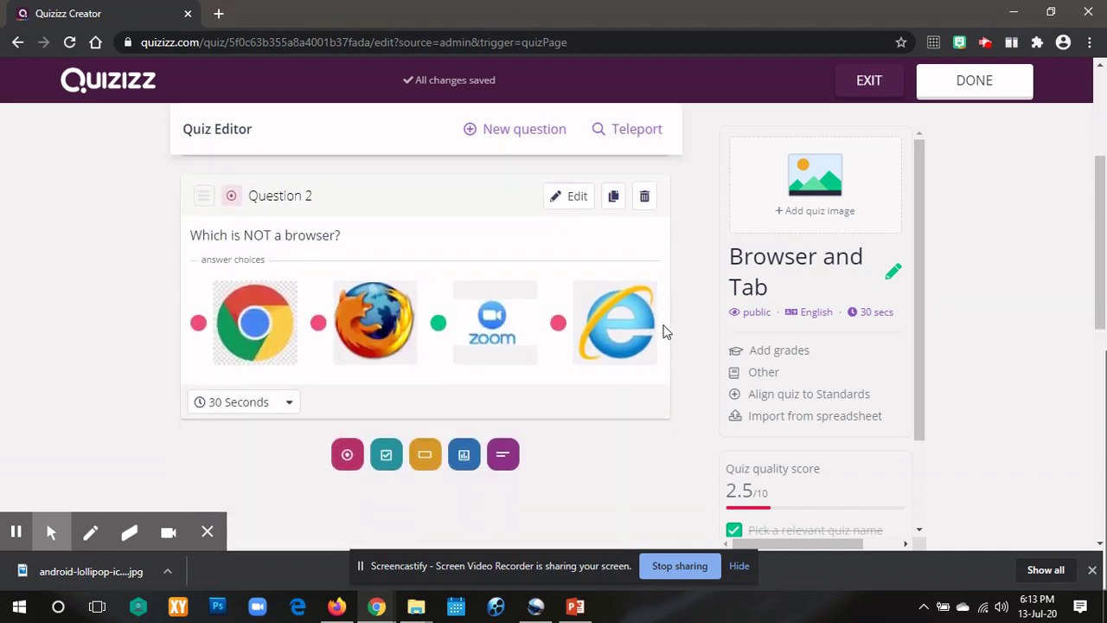
{"action": "scroll", "coordinate": [663, 328], "scroll_direction": "up", "scroll_amount": 3}
{"action": "scroll", "coordinate": [678, 294], "scroll_direction": "down", "scroll_amount": 2}
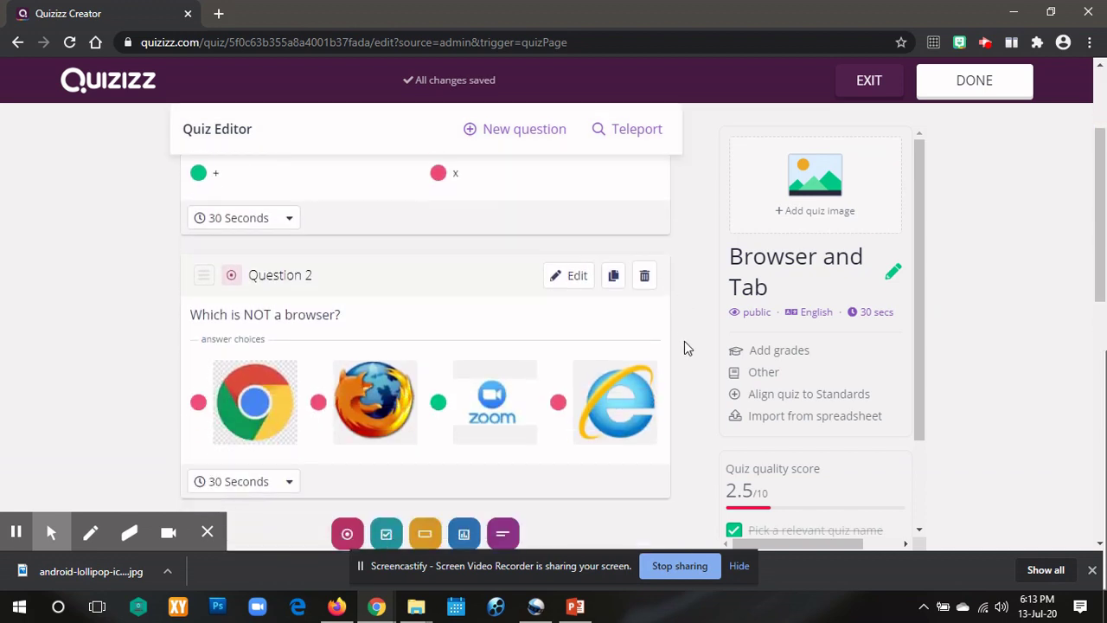
{"action": "scroll", "coordinate": [692, 354], "scroll_direction": "up", "scroll_amount": 1}
{"action": "scroll", "coordinate": [694, 348], "scroll_direction": "up", "scroll_amount": 2}
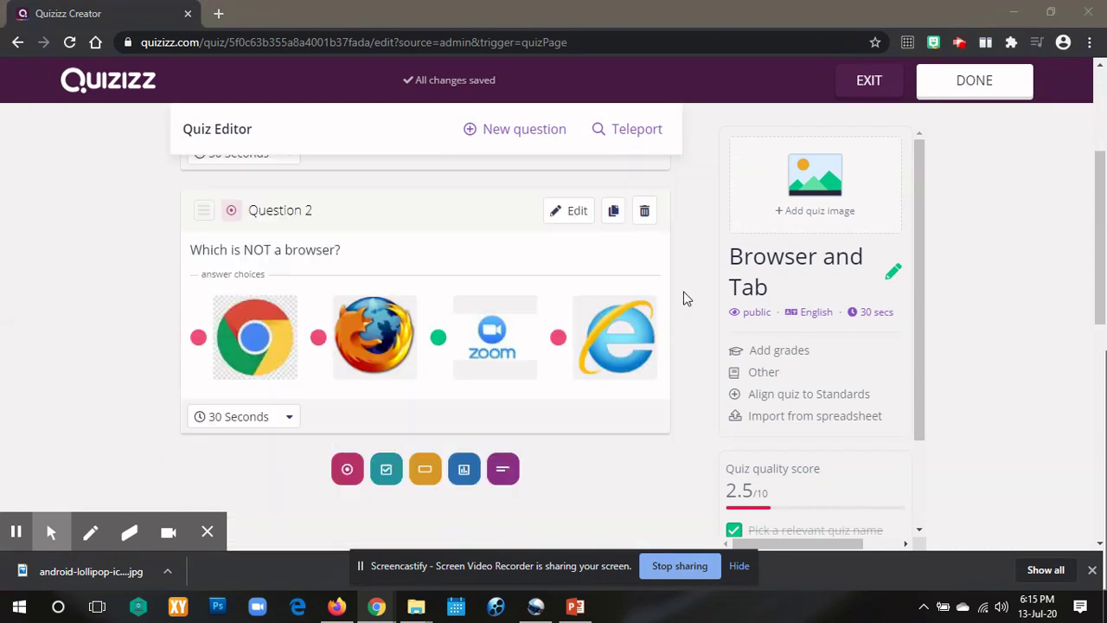
{"action": "scroll", "coordinate": [683, 298], "scroll_direction": "down", "scroll_amount": 2}
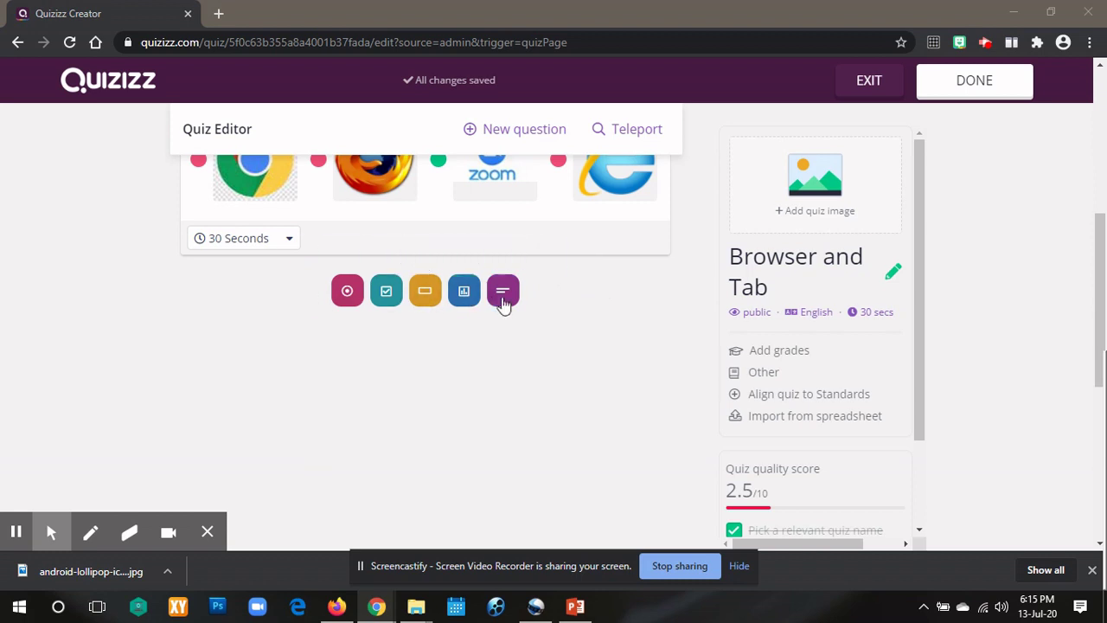
{"action": "left_click", "coordinate": [412, 294]}
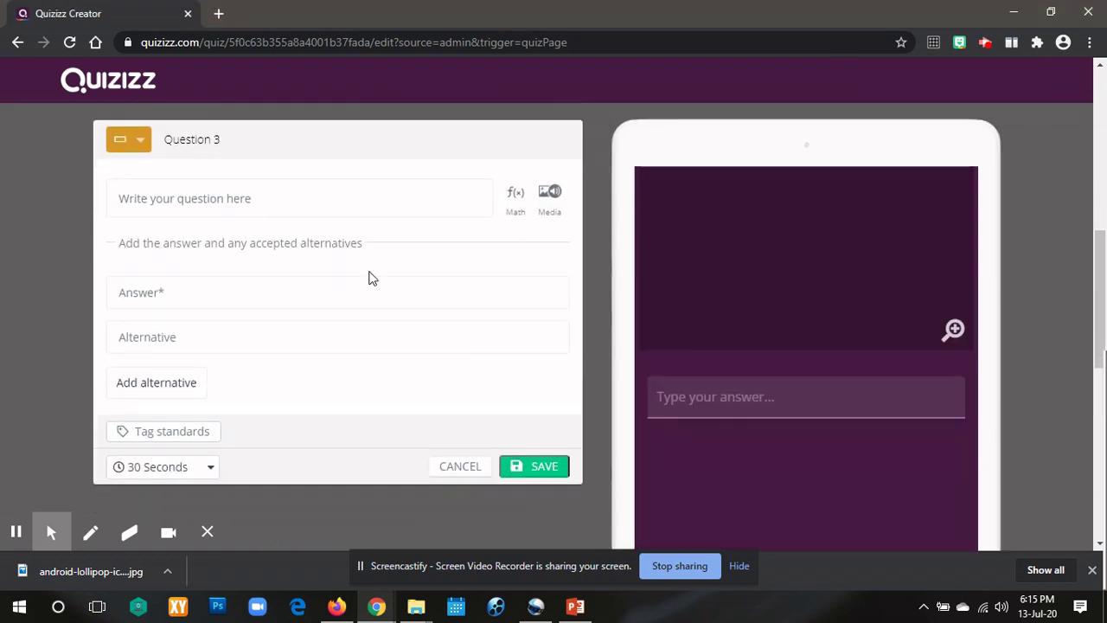
{"action": "left_click", "coordinate": [173, 198]}
{"action": "type", "text": "The site that we used"}
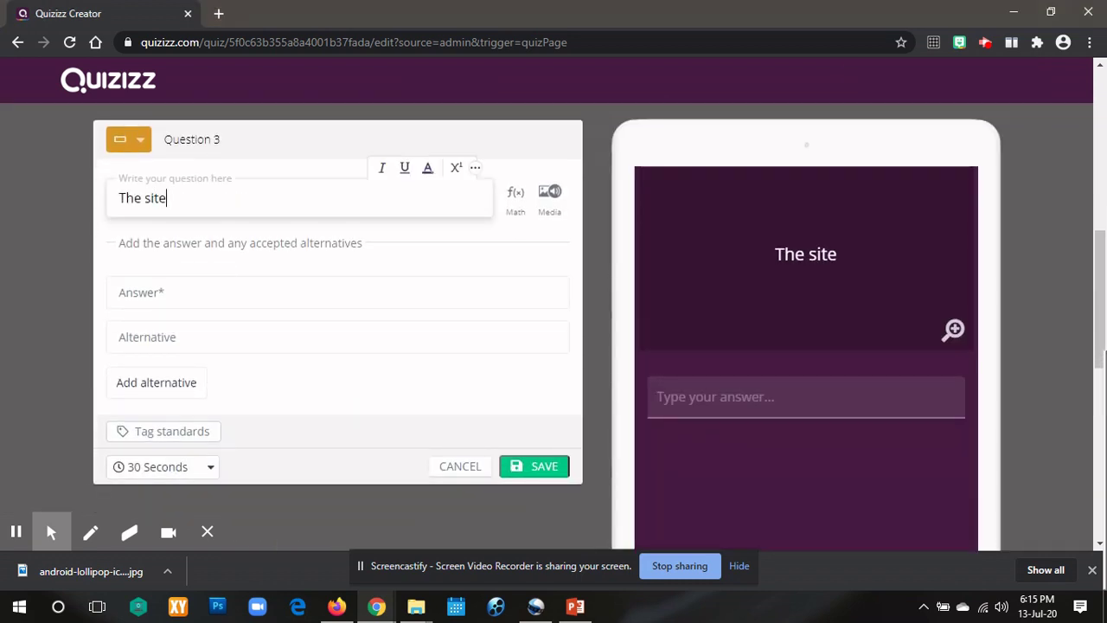
{"action": "key", "text": "BackSpace"}
{"action": "key", "text": "BackSpace"}
{"action": "key", "text": "BackSpace"}
{"action": "key", "text": "BackSpace"}
{"action": "key", "text": "BackSpace"}
{"action": "type", "text": "are using for"}
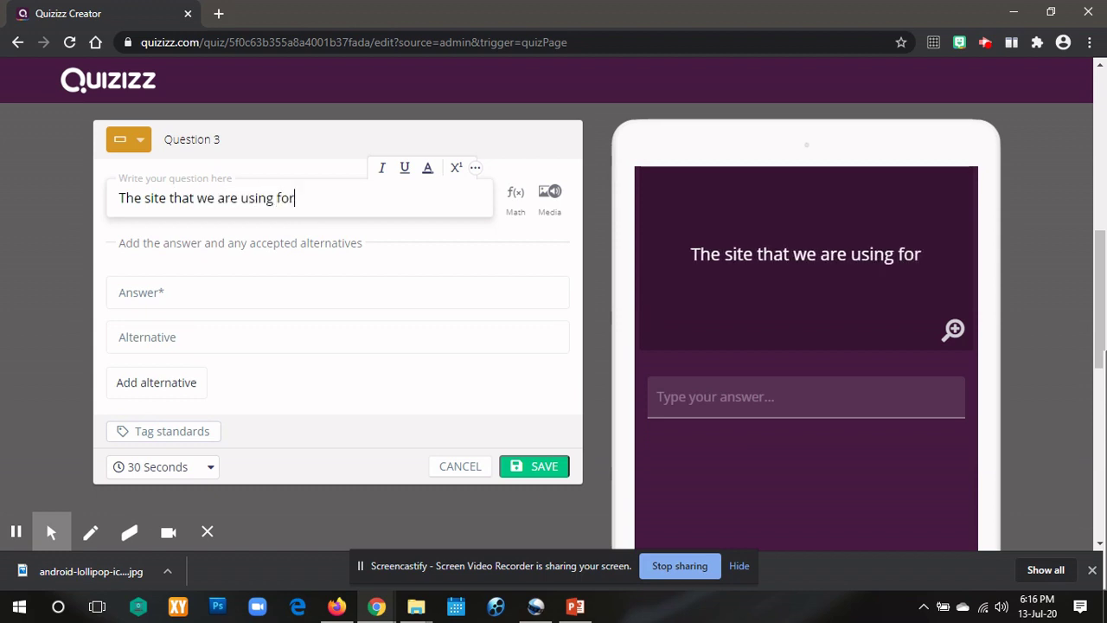
{"action": "type", "text": " this interactive game qui"}
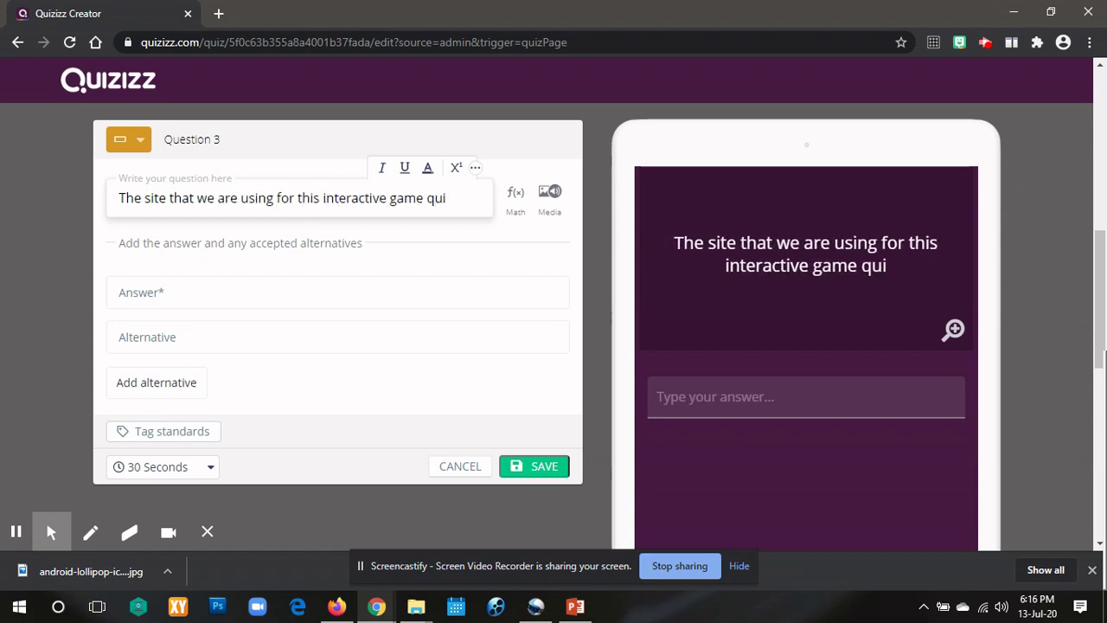
{"action": "type", "text": "z is www.___________.com."}
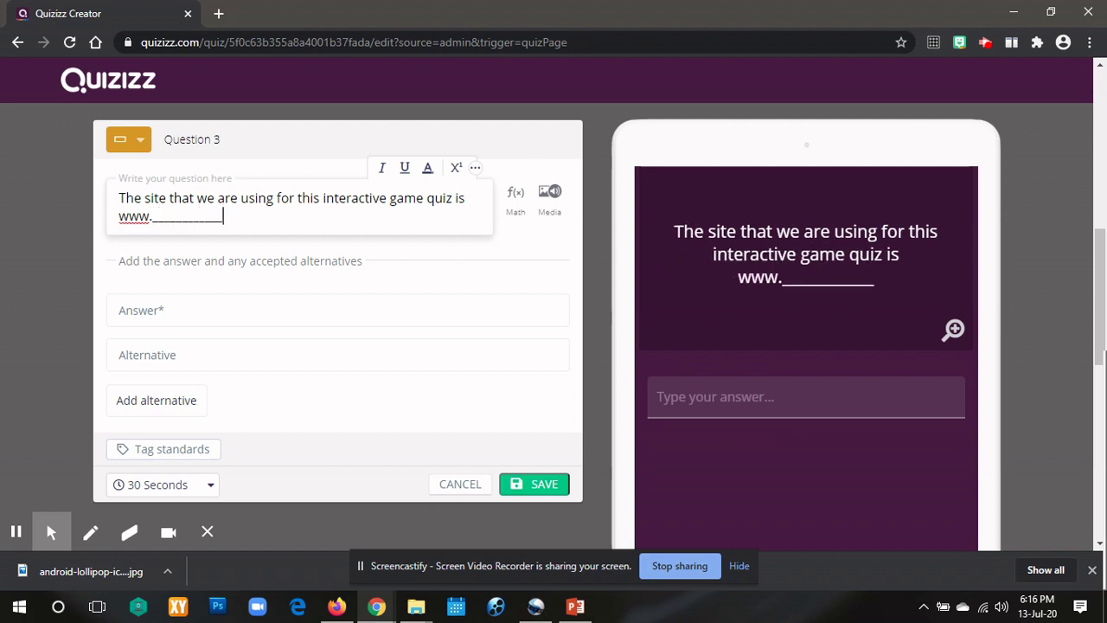
Enter quizizz as question 3's answer and Quizizz as an accepted alternative, and save the question.
{"action": "left_click", "coordinate": [144, 310]}
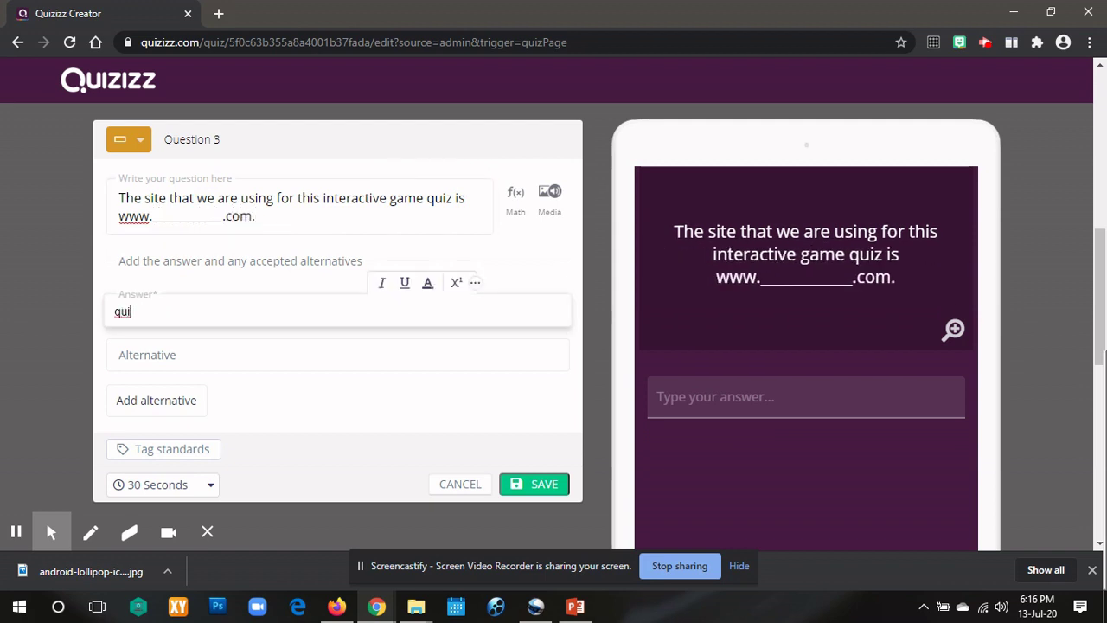
{"action": "left_click", "coordinate": [137, 357]}
{"action": "type", "text": "Quizi"}
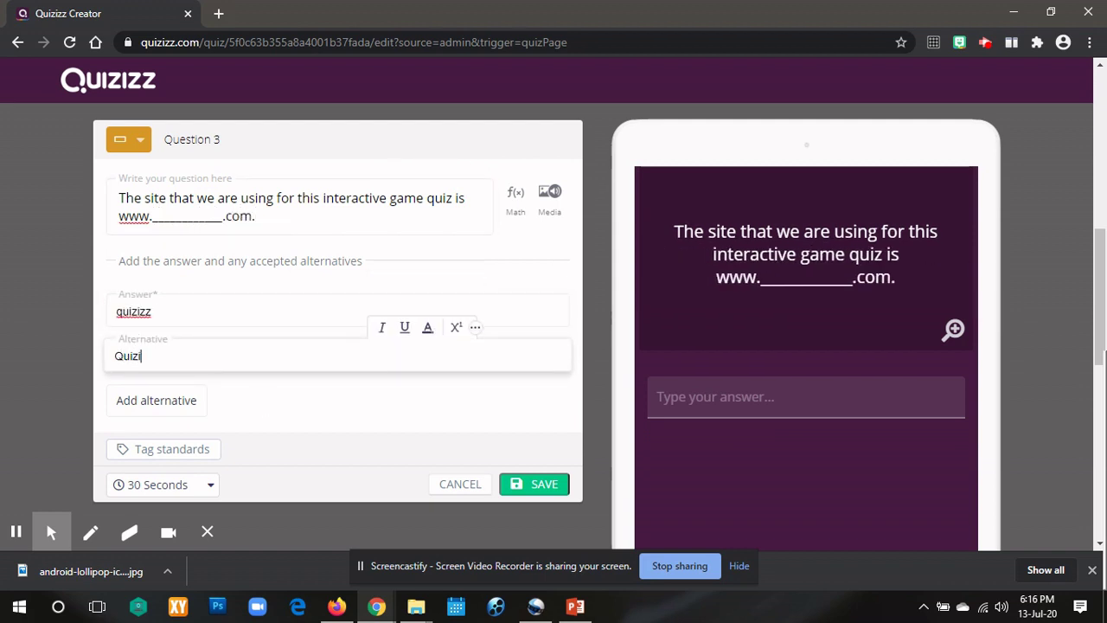
{"action": "type", "text": "zz"}
{"action": "left_click", "coordinate": [534, 484]}
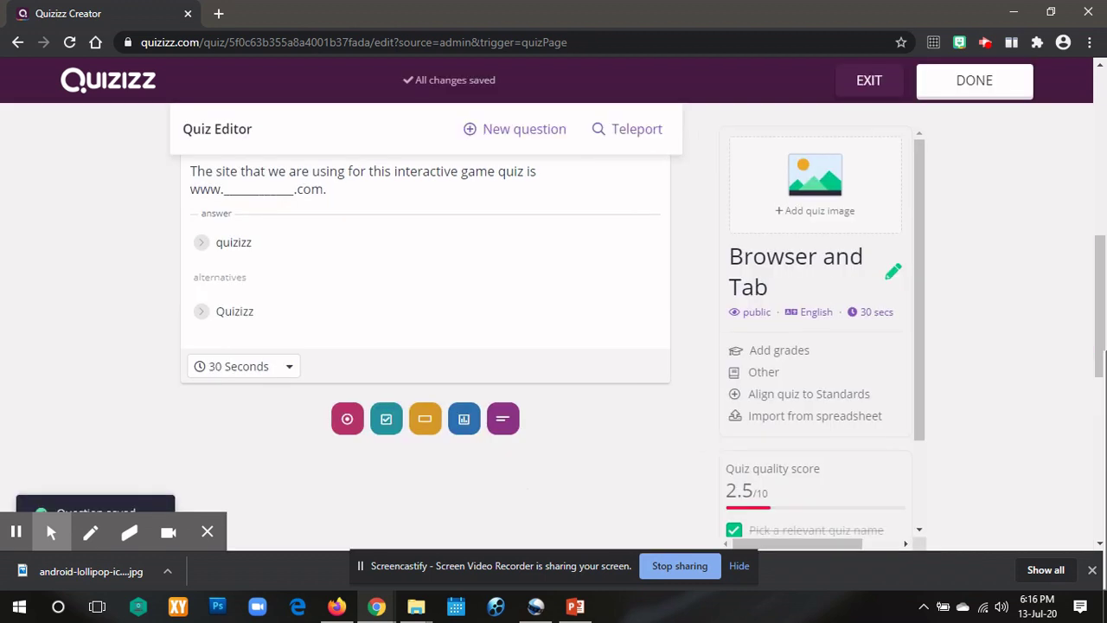
Write multiple-choice question 4 as "Which symbol will you click if you would like to close a tab?".
{"action": "left_click", "coordinate": [346, 176]}
{"action": "type", "text": "Which option wi"}
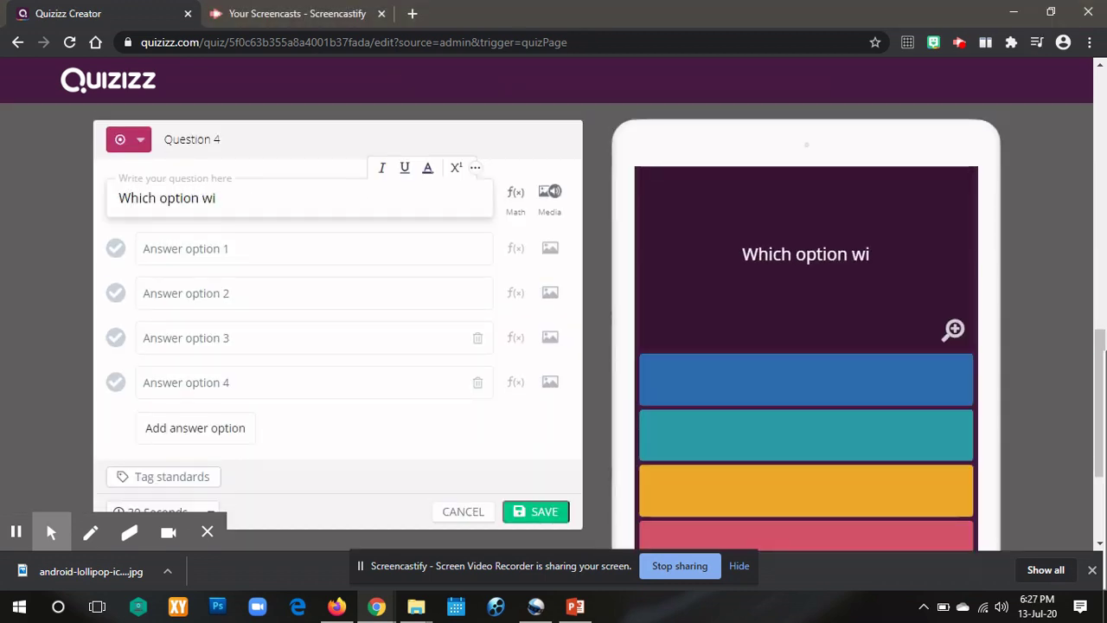
{"action": "key", "text": "BackSpace"}
{"action": "key", "text": "BackSpace"}
{"action": "key", "text": "BackSpace"}
{"action": "key", "text": "BackSpace"}
{"action": "key", "text": "BackSpace"}
{"action": "key", "text": "BackSpace"}
{"action": "key", "text": "BackSpace"}
{"action": "key", "text": "BackSpace"}
{"action": "key", "text": "BackSpace"}
{"action": "key", "text": "BackSpace"}
{"action": "type", "text": "symbol will you click if y"}
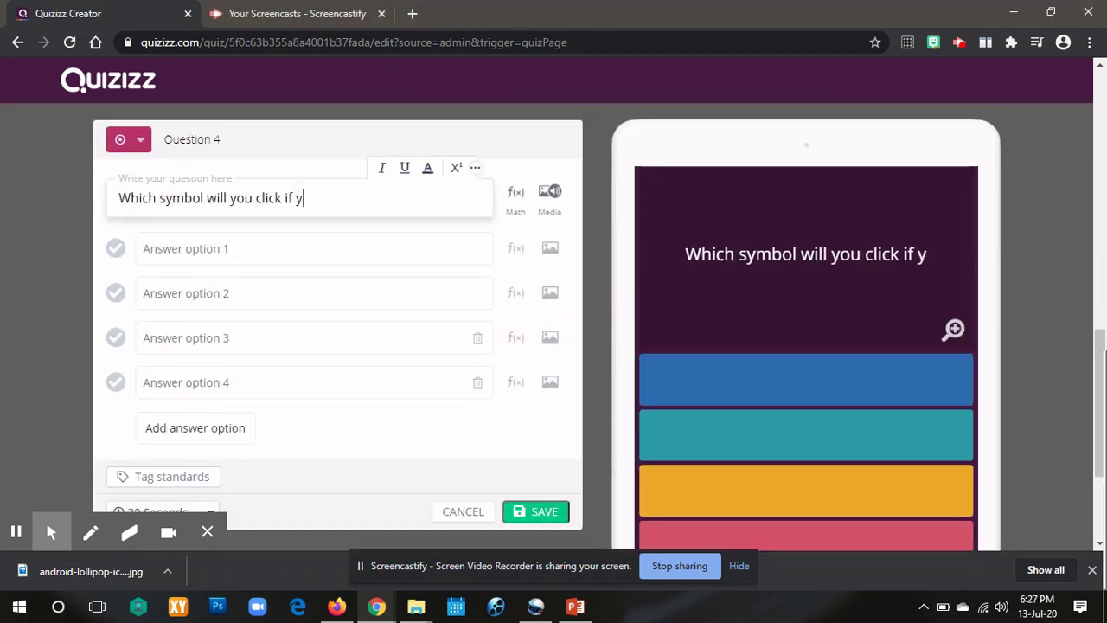
{"action": "type", "text": "ou would like to close a tab?"}
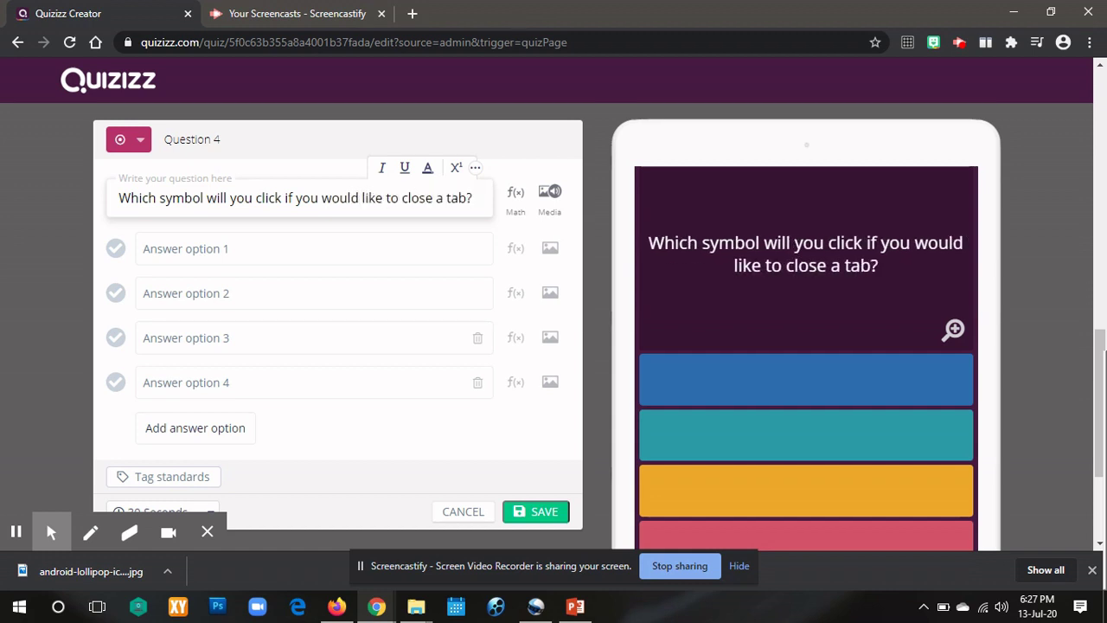
Fill question 4's answer options with -, =, x and +, mark x as correct, and save the question.
{"action": "left_click", "coordinate": [300, 254]}
{"action": "type", "text": "-"}
{"action": "left_click", "coordinate": [195, 294]}
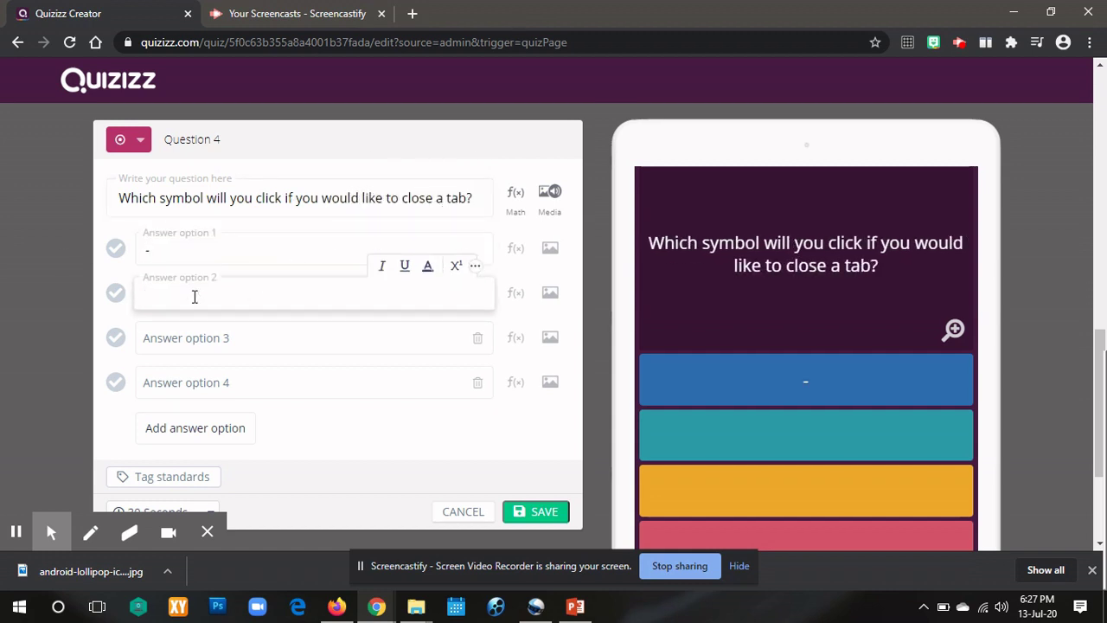
{"action": "type", "text": "="}
{"action": "key", "text": "Tab"}
{"action": "type", "text": "x"}
{"action": "key", "text": "Tab"}
{"action": "type", "text": "+"}
{"action": "scroll", "coordinate": [242, 432], "scroll_direction": "down", "scroll_amount": 1}
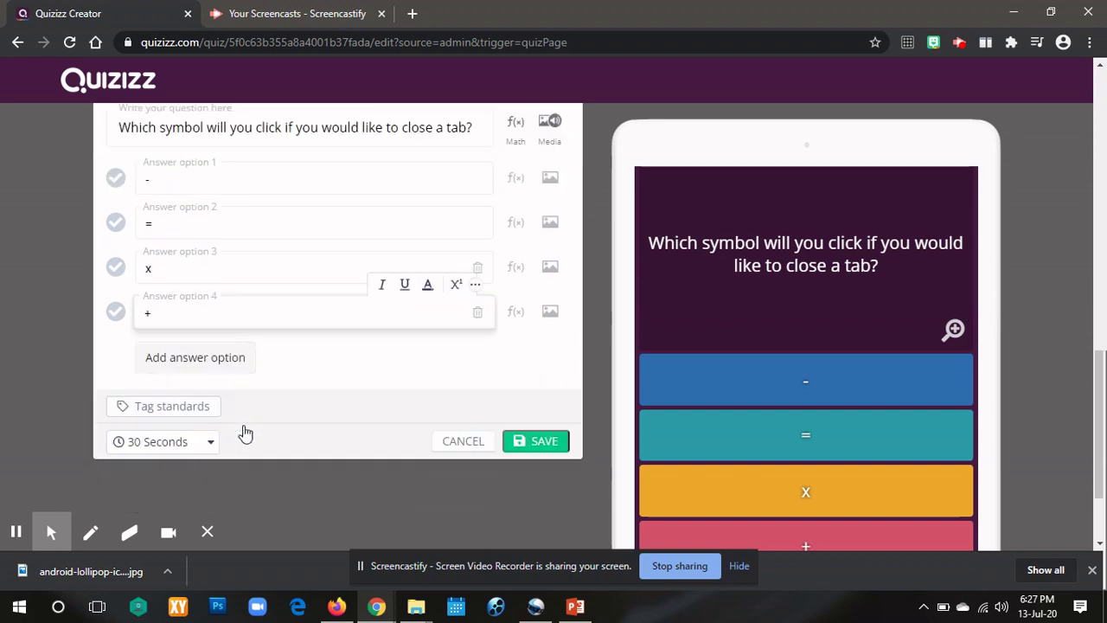
{"action": "left_click", "coordinate": [116, 256]}
{"action": "left_click", "coordinate": [537, 430]}
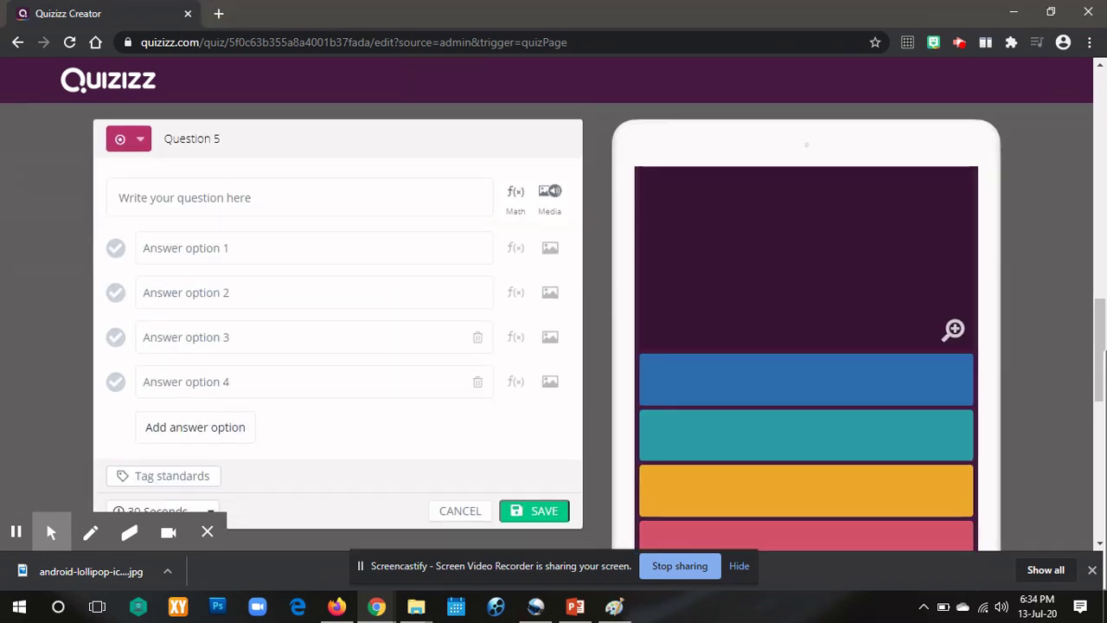
Upload the browser screenshot with the circled bar to question 5 and write the question "What is this called?".
{"action": "left_click", "coordinate": [549, 193]}
{"action": "left_click", "coordinate": [548, 198]}
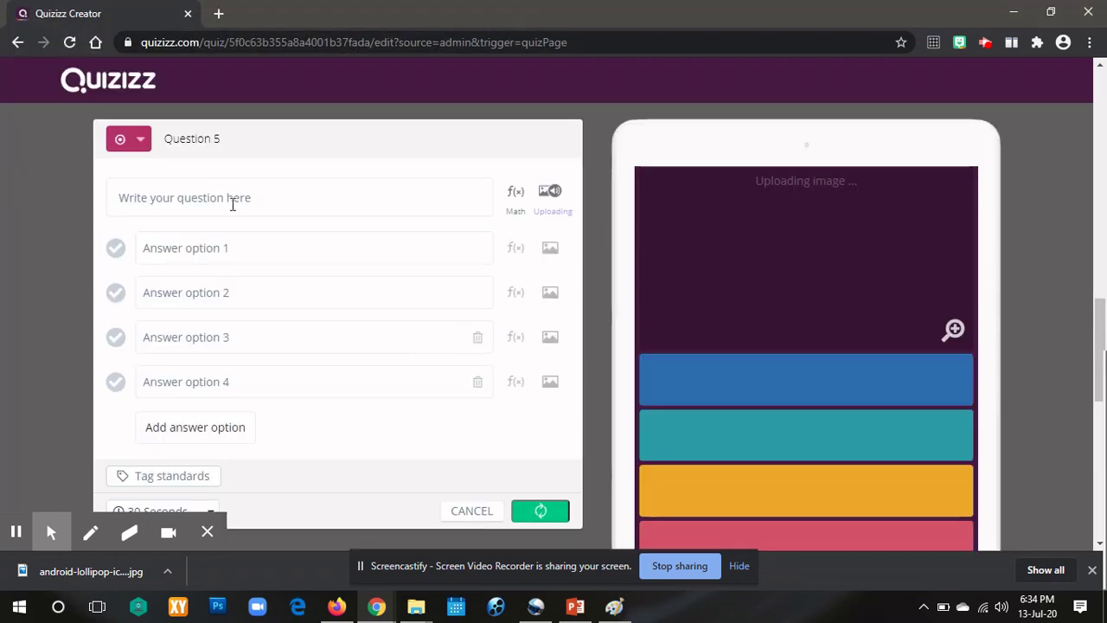
{"action": "left_click", "coordinate": [232, 202]}
{"action": "type", "text": "Wha"}
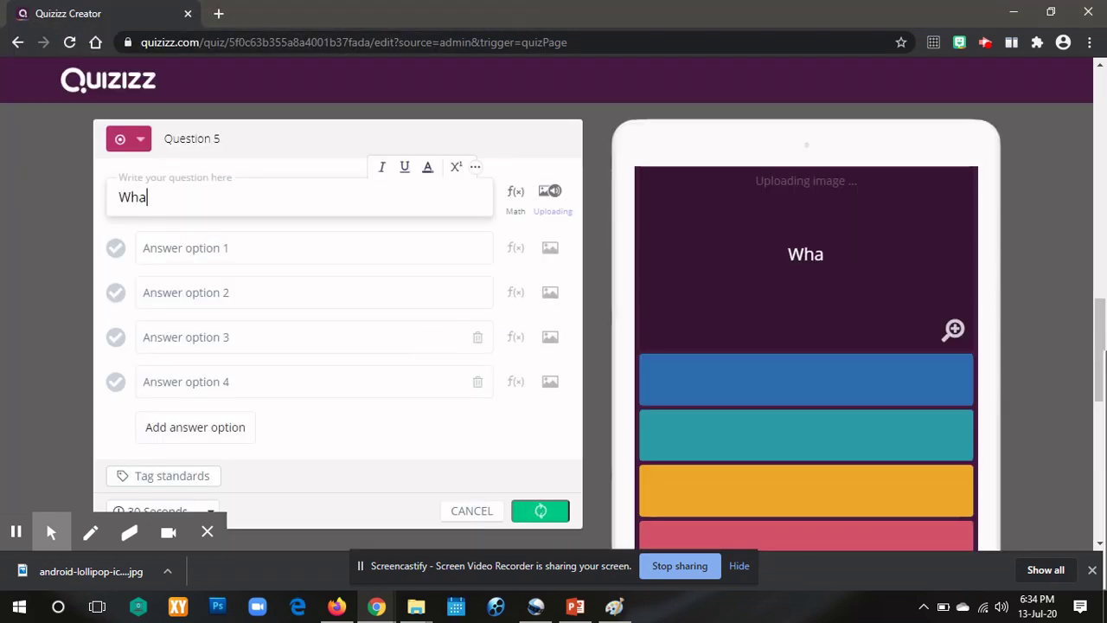
{"action": "type", "text": "t is this called?"}
Fill question 5's options with name bar, age bar, address bar and question bar, mark address bar as correct, and save.
{"action": "left_click", "coordinate": [167, 294]}
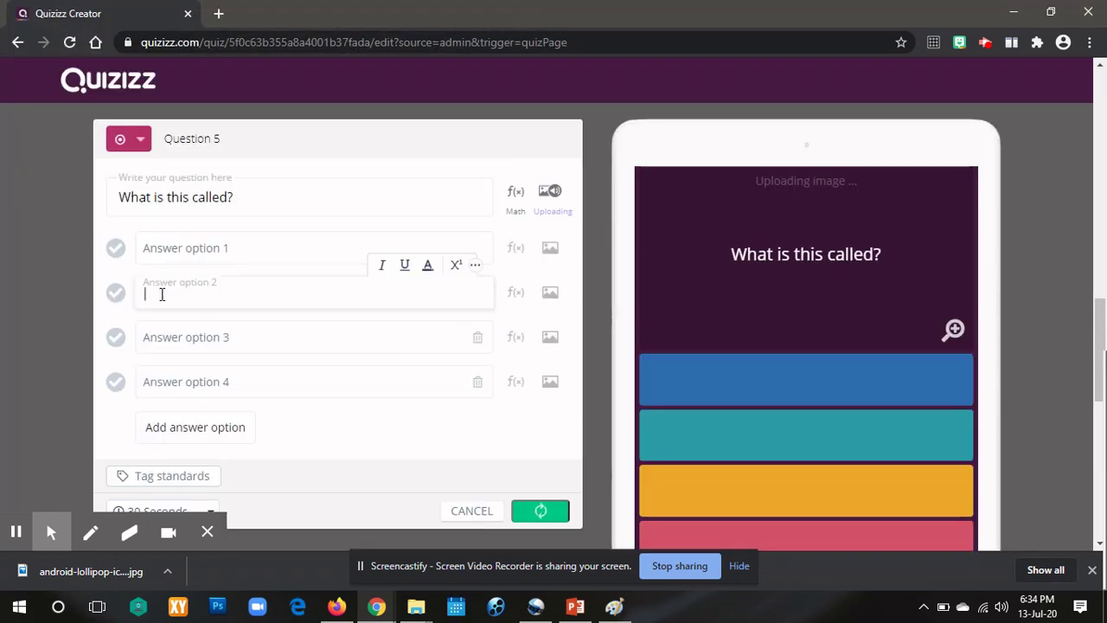
{"action": "left_click", "coordinate": [187, 250]}
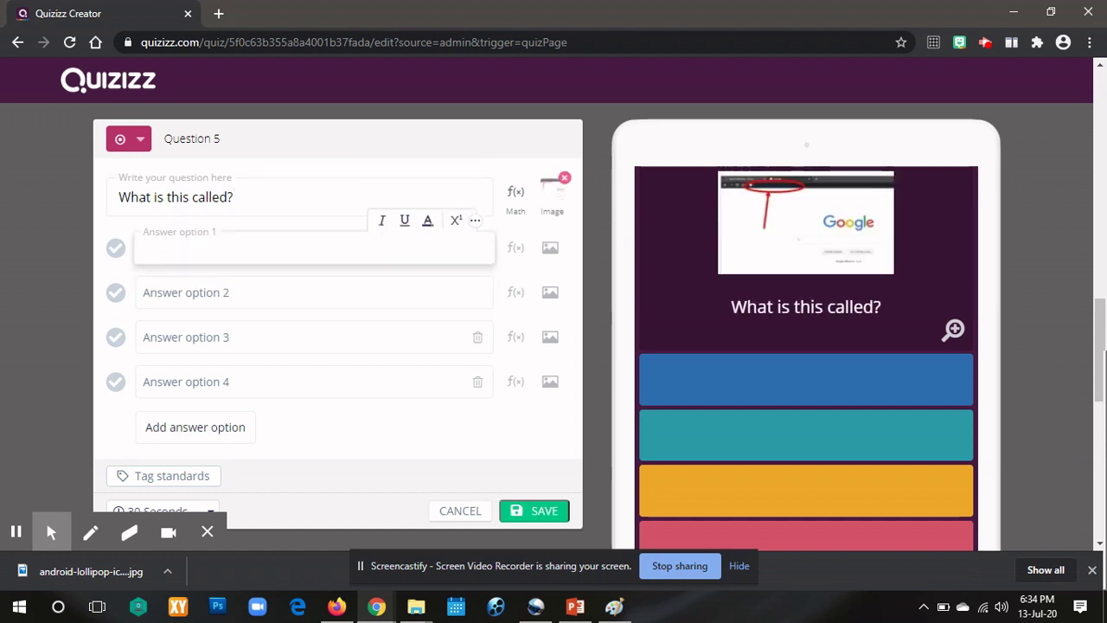
{"action": "type", "text": "name bar"}
{"action": "left_click", "coordinate": [170, 298]}
{"action": "type", "text": "age bar"}
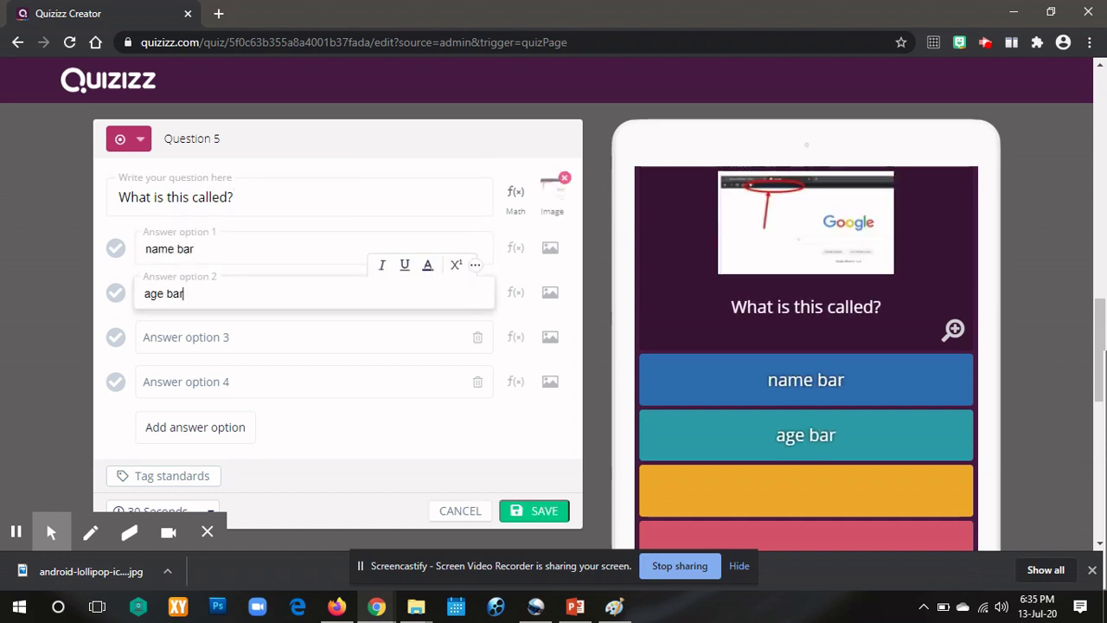
{"action": "key", "text": "Tab"}
{"action": "type", "text": "address bar"}
{"action": "left_click", "coordinate": [216, 382]}
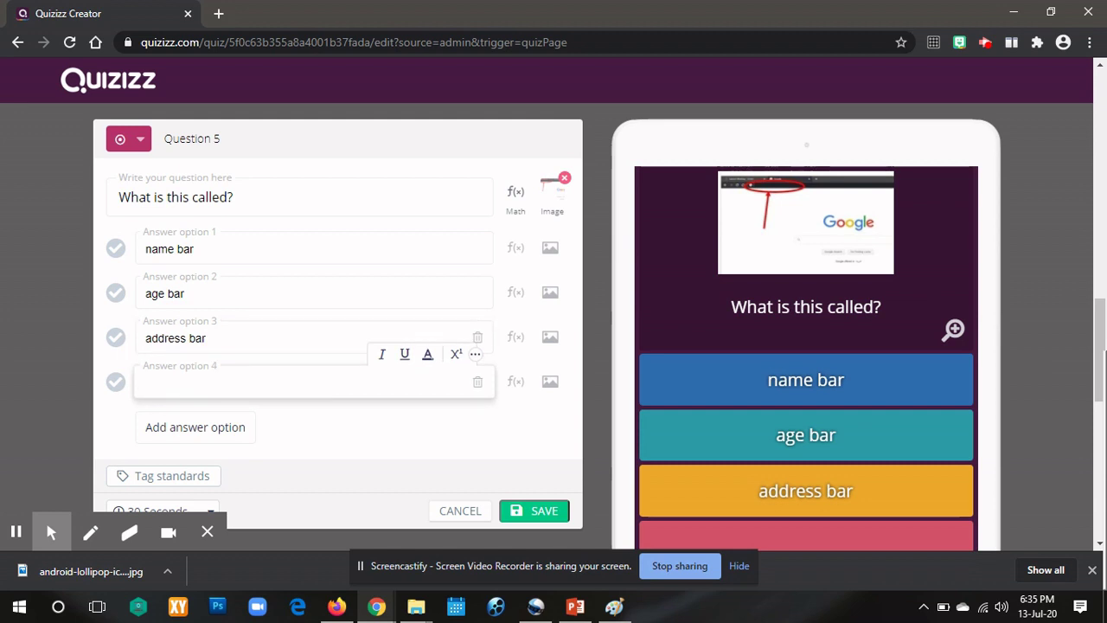
{"action": "type", "text": "question bar"}
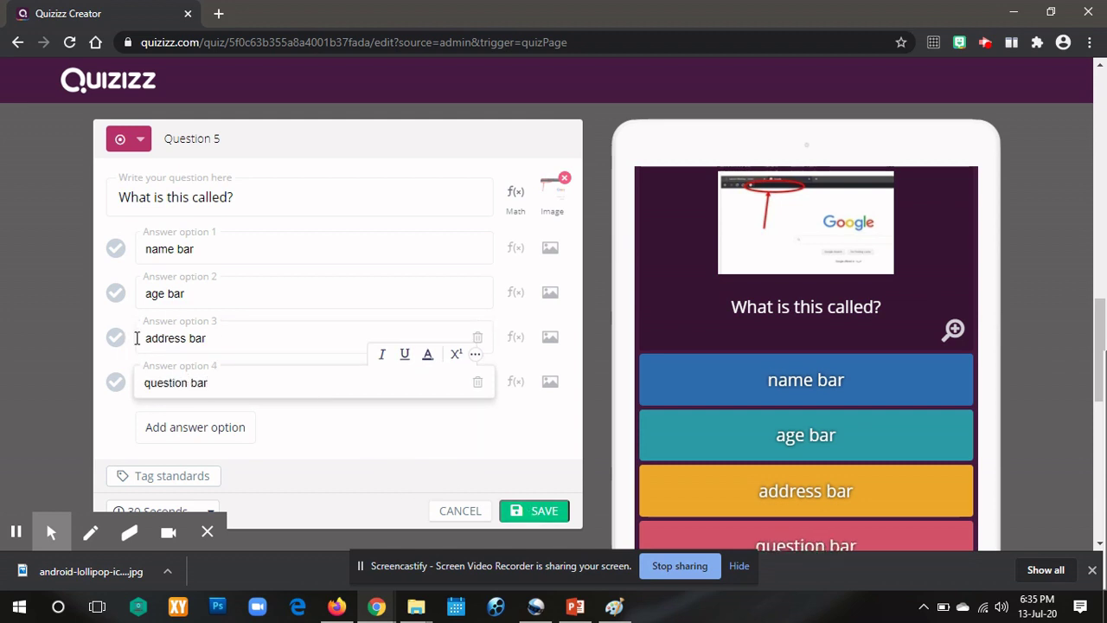
{"action": "left_click", "coordinate": [538, 519]}
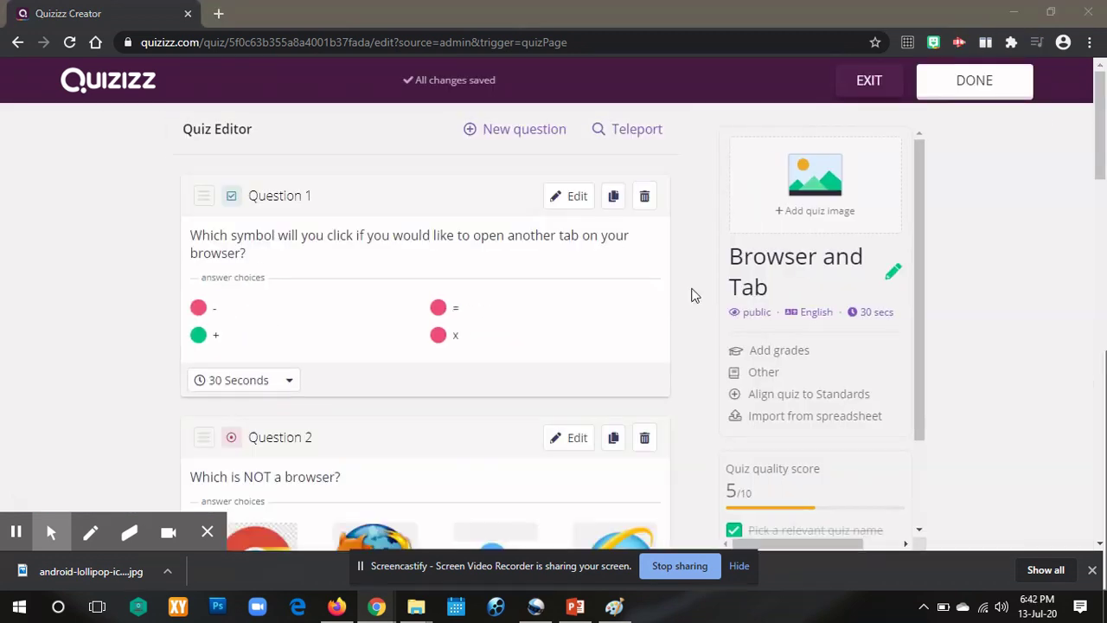
Look over the five finished questions and finish editing to bring up the quiz details.
{"action": "scroll", "coordinate": [694, 292], "scroll_direction": "down", "scroll_amount": 7}
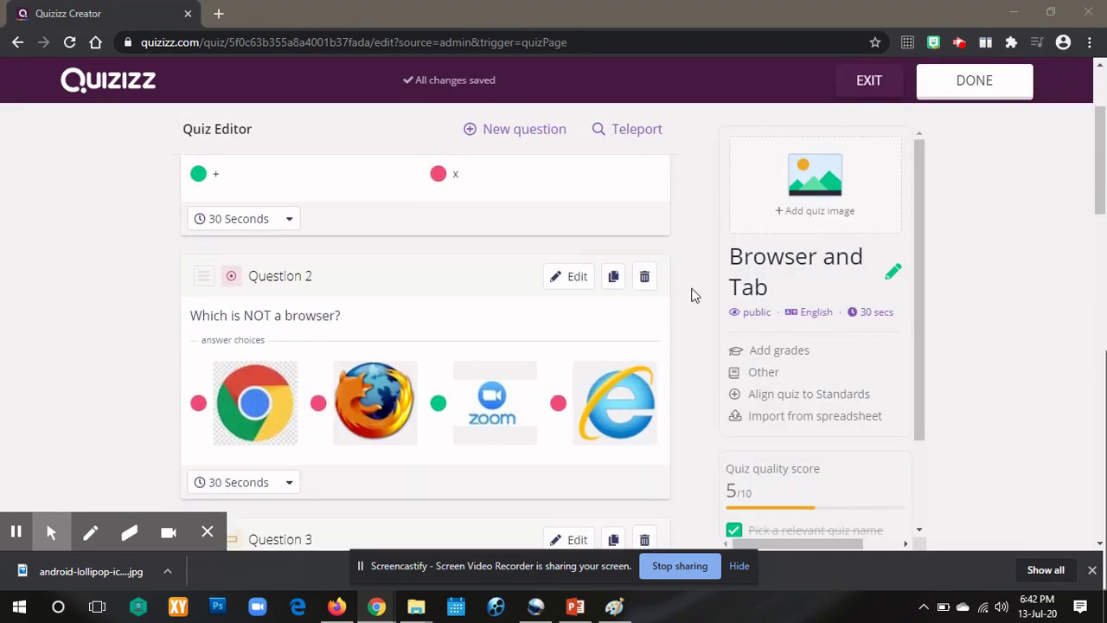
{"action": "scroll", "coordinate": [688, 302], "scroll_direction": "down", "scroll_amount": 8}
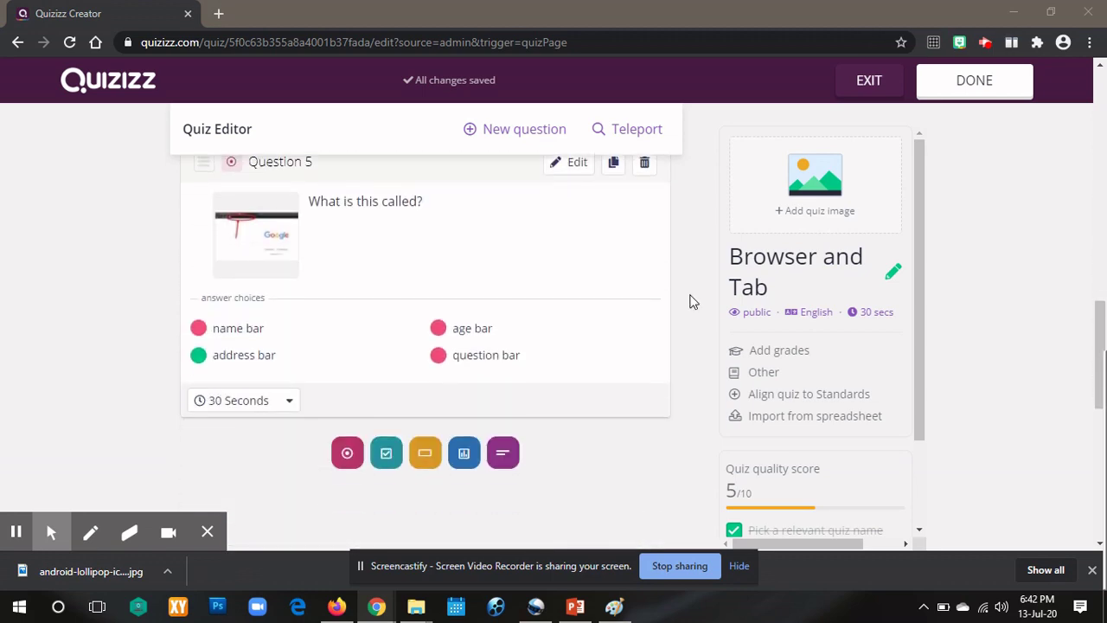
{"action": "scroll", "coordinate": [679, 294], "scroll_direction": "up", "scroll_amount": 15}
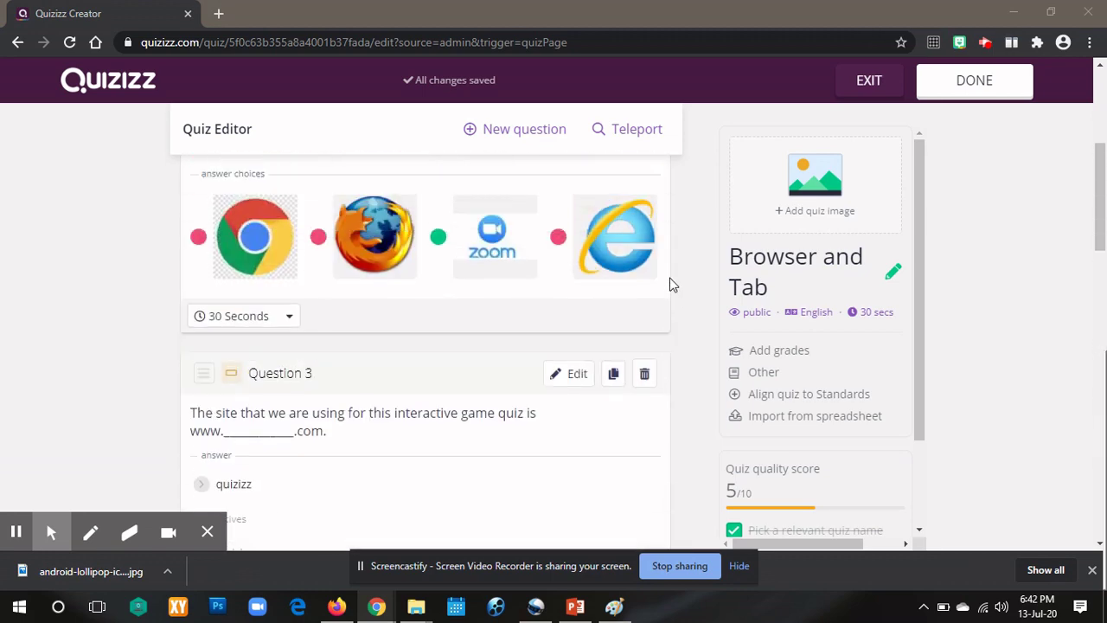
{"action": "left_click", "coordinate": [954, 90]}
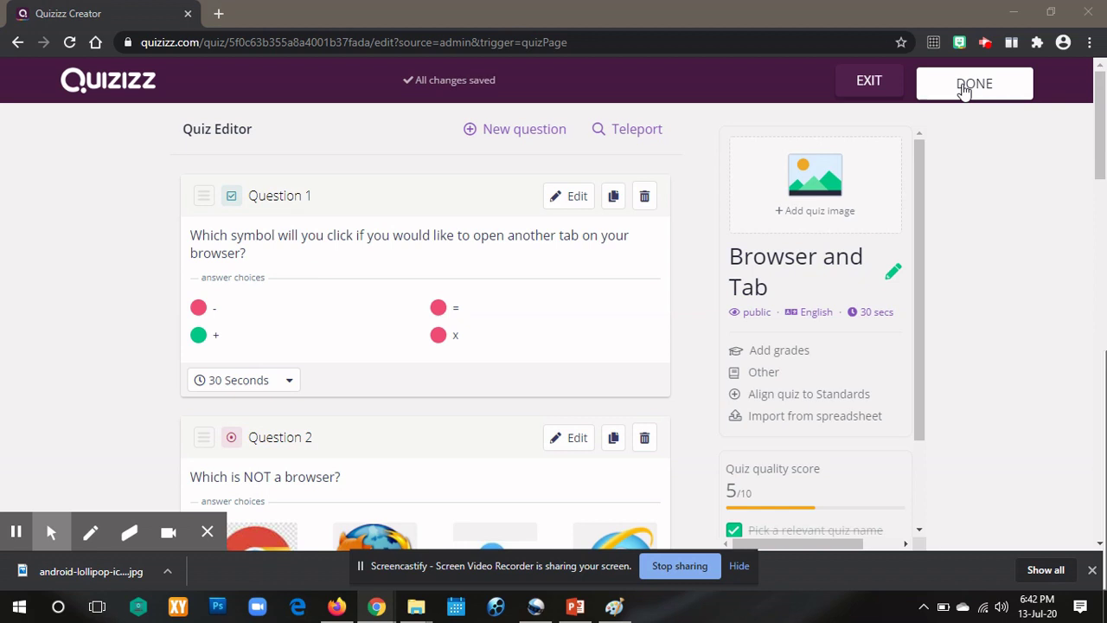
{"action": "left_click", "coordinate": [963, 86]}
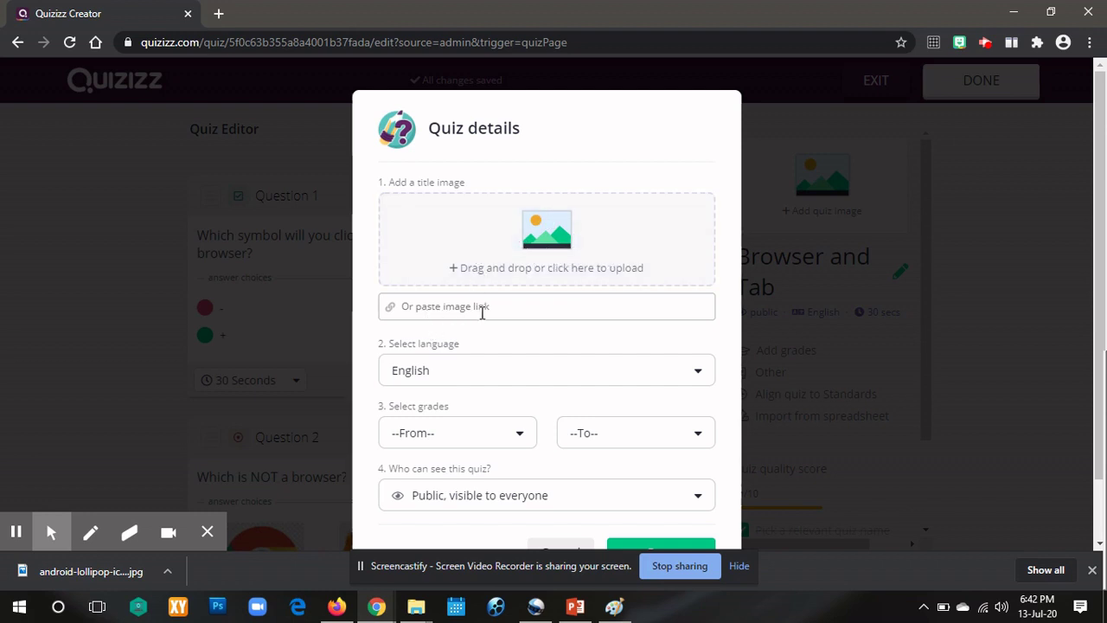
Keep English as the quiz language and set the grade range from 4th to 6th.
{"action": "left_click", "coordinate": [457, 372]}
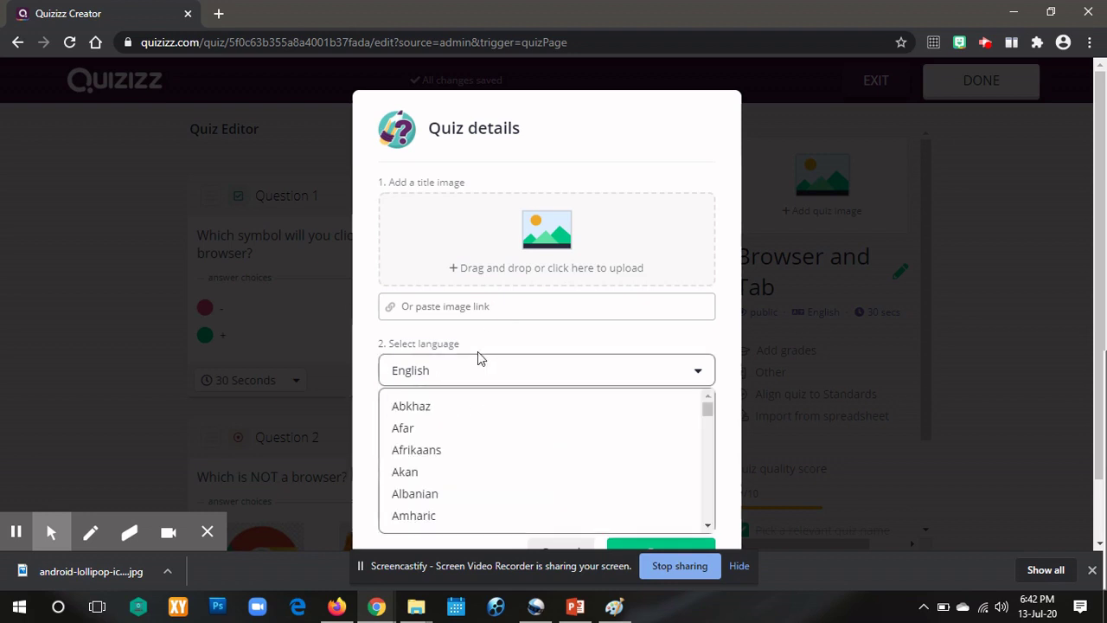
{"action": "left_click", "coordinate": [457, 372]}
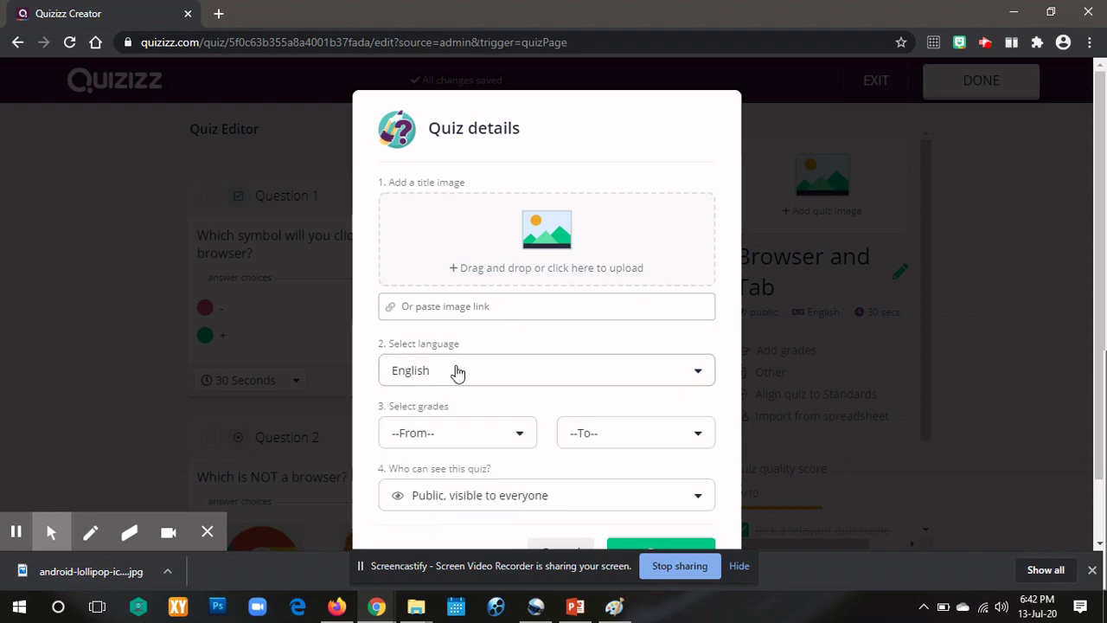
{"action": "left_click", "coordinate": [514, 440]}
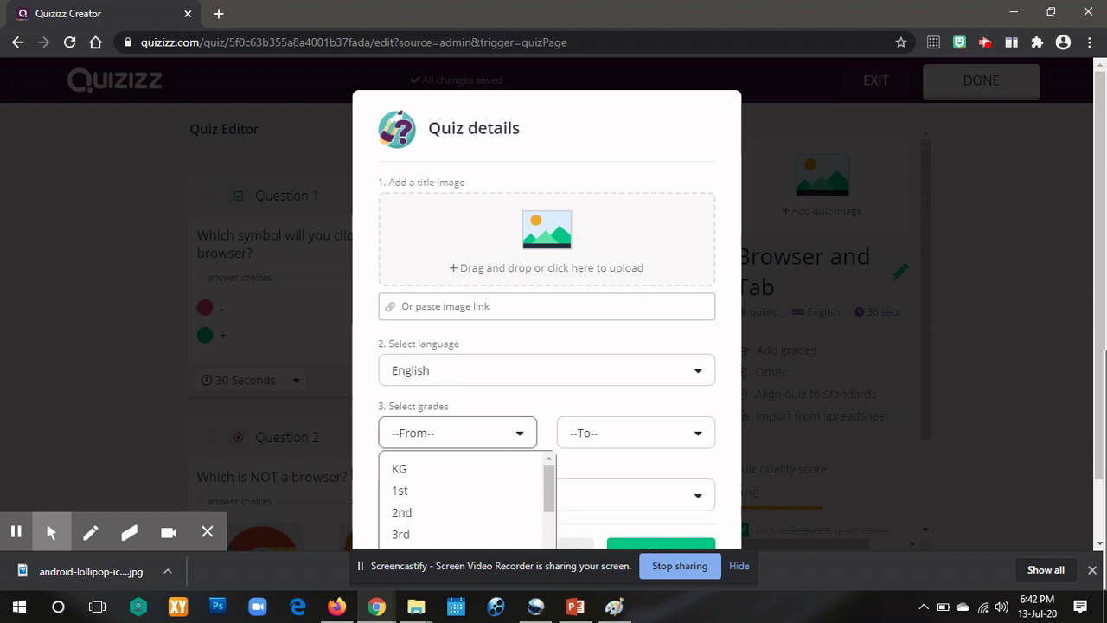
{"action": "scroll", "coordinate": [583, 435], "scroll_direction": "down", "scroll_amount": 1}
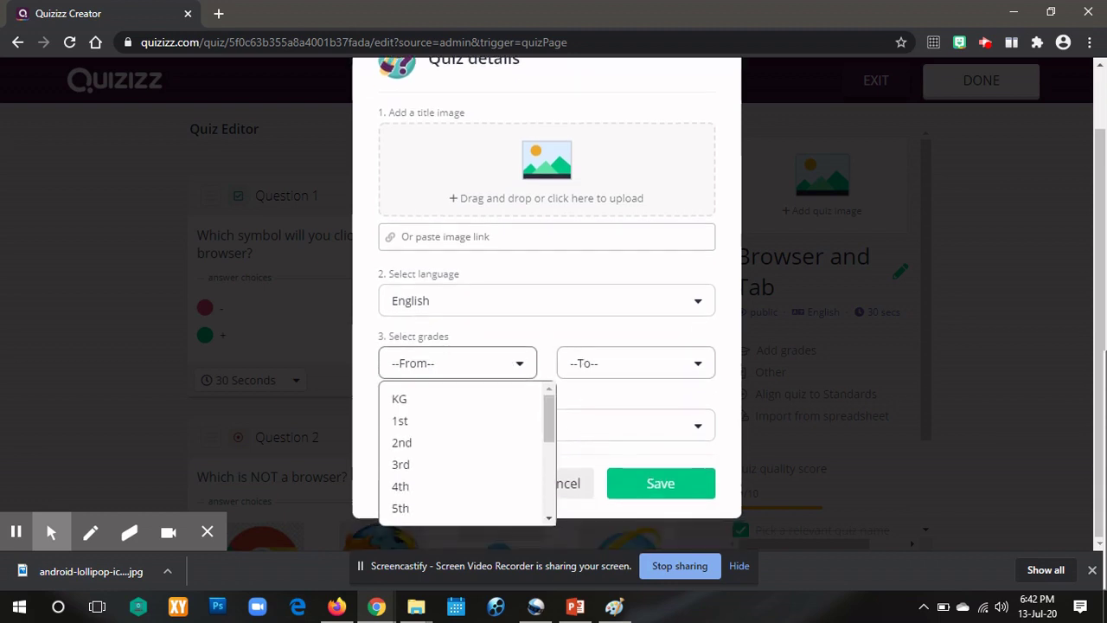
{"action": "left_click", "coordinate": [439, 486]}
{"action": "left_click", "coordinate": [697, 368]}
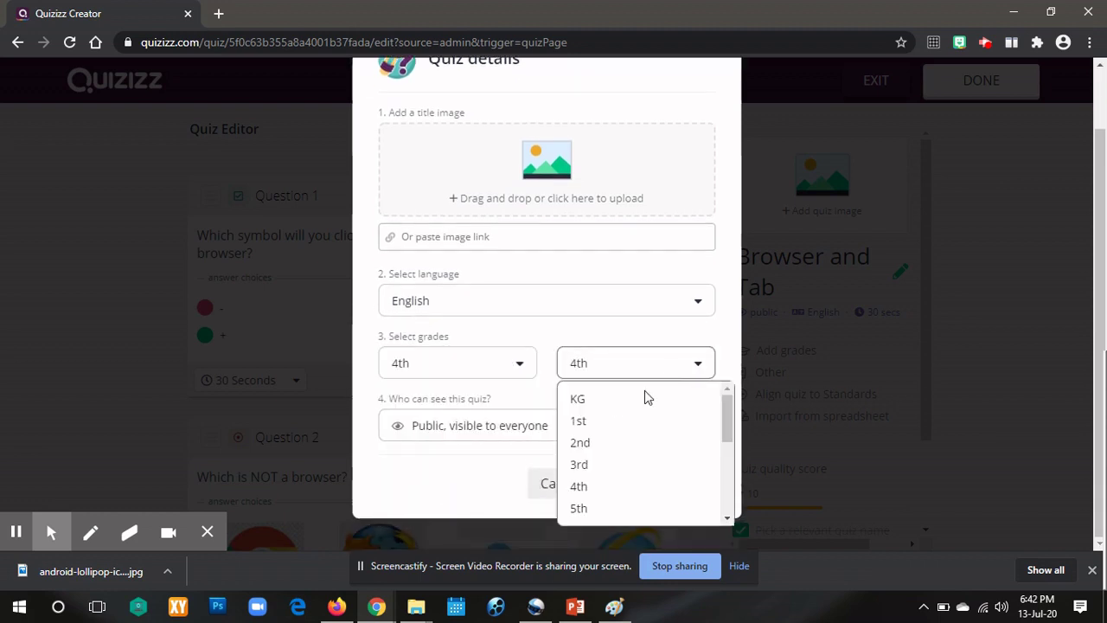
{"action": "left_click_drag", "start_coordinate": [727, 424], "coordinate": [724, 453]}
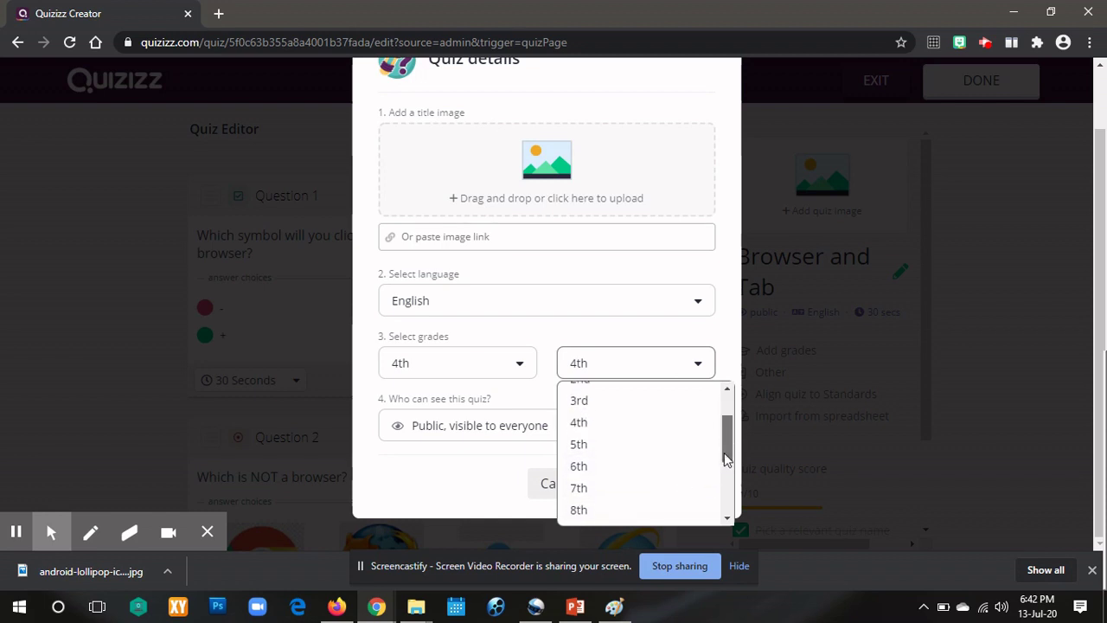
{"action": "left_click", "coordinate": [617, 468]}
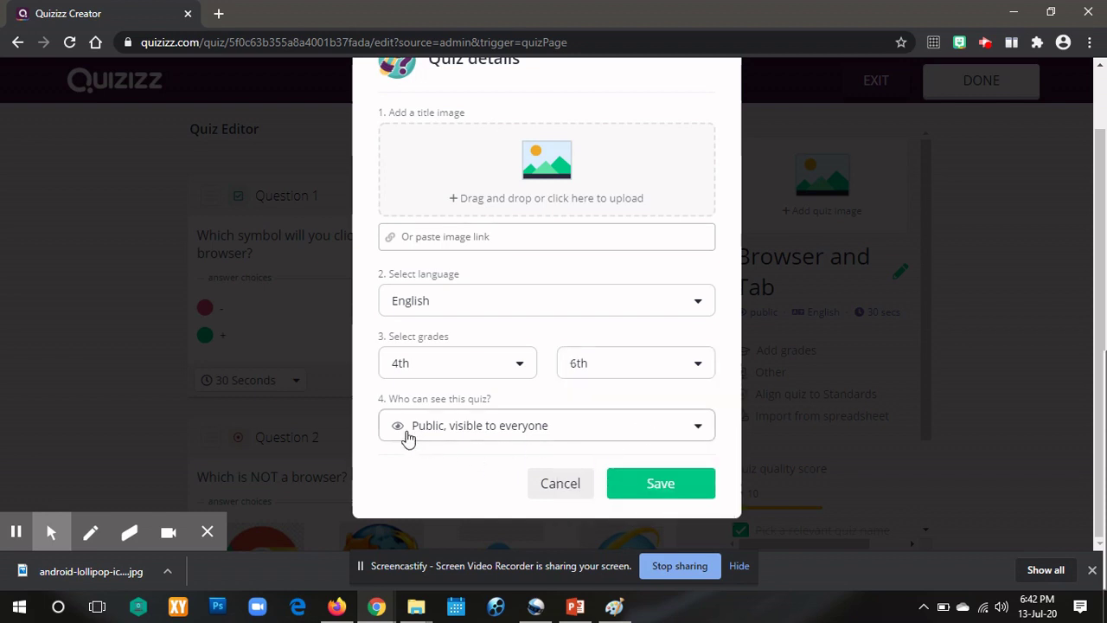
Check the options for who can see the quiz and keep it public, visible to everyone.
{"action": "left_click", "coordinate": [699, 434]}
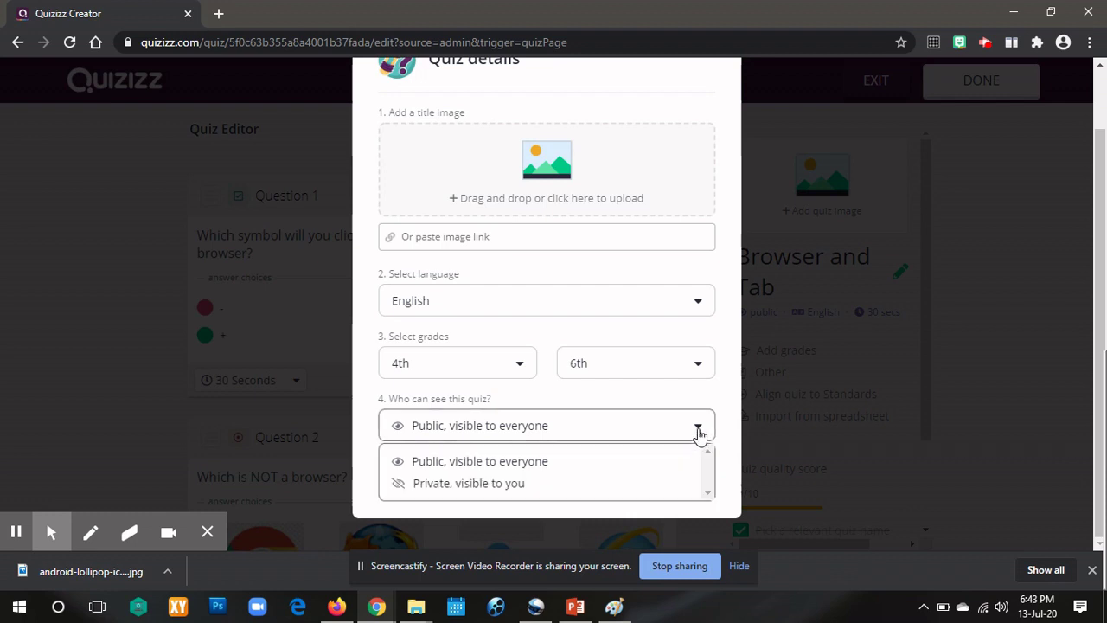
{"action": "left_click", "coordinate": [433, 463]}
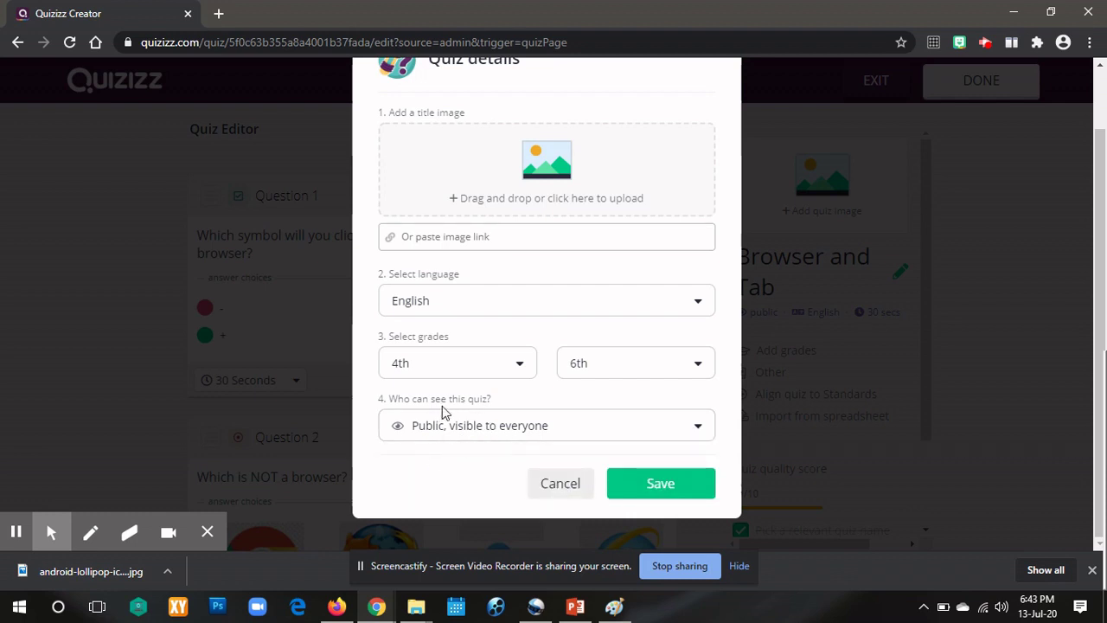
{"action": "left_click", "coordinate": [457, 430]}
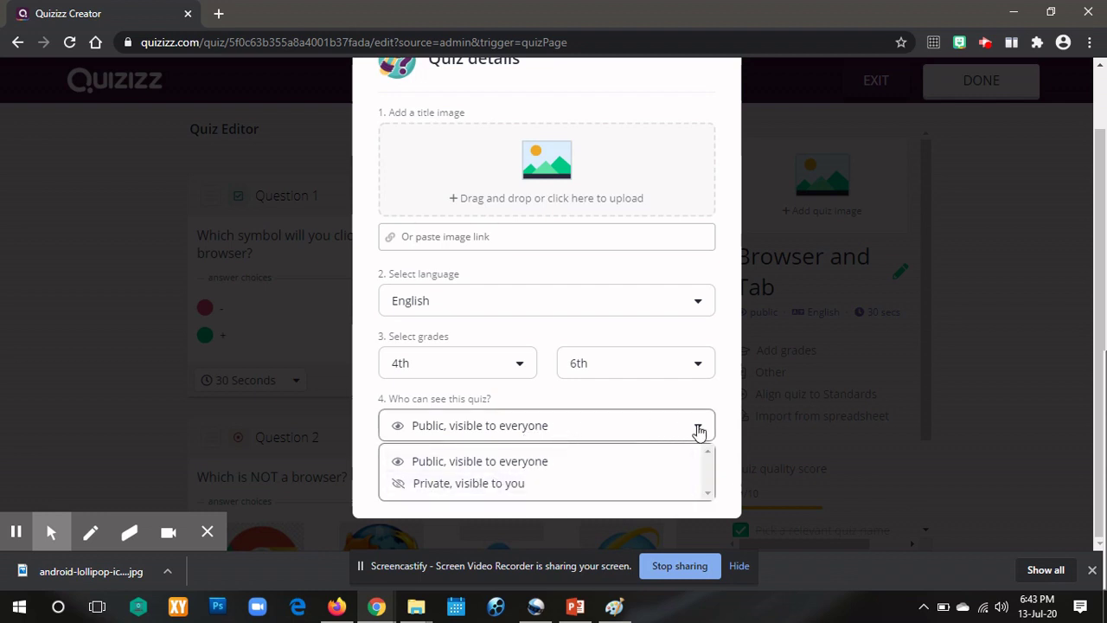
{"action": "left_click", "coordinate": [417, 461]}
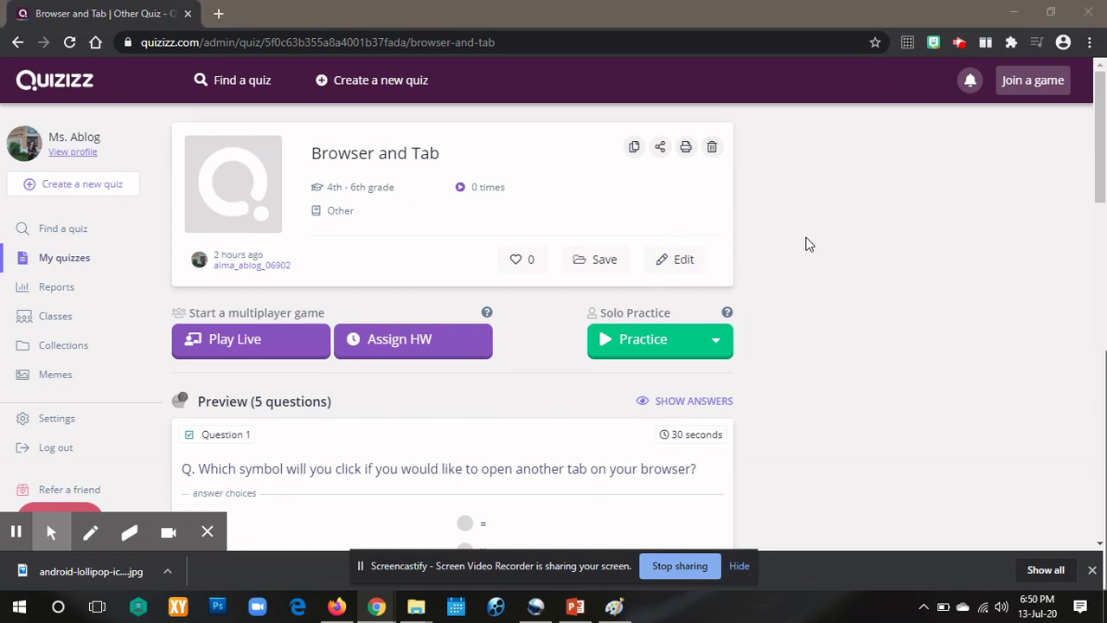
Add the "Browser and Tab" quiz to the Grade 4 class collection.
{"action": "left_click", "coordinate": [598, 259]}
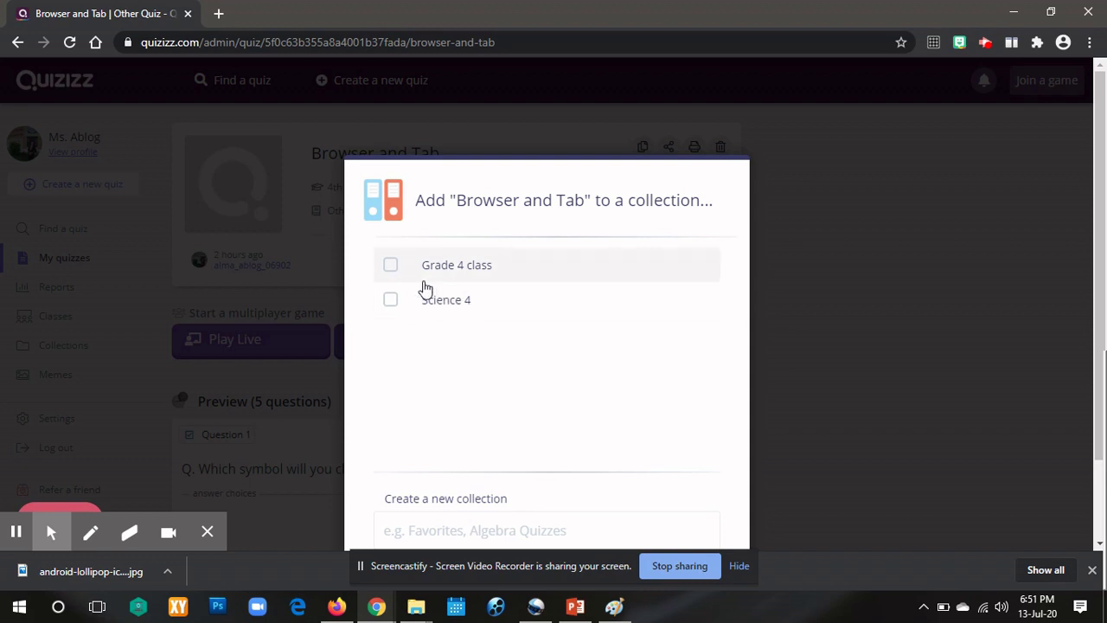
{"action": "left_click", "coordinate": [391, 266]}
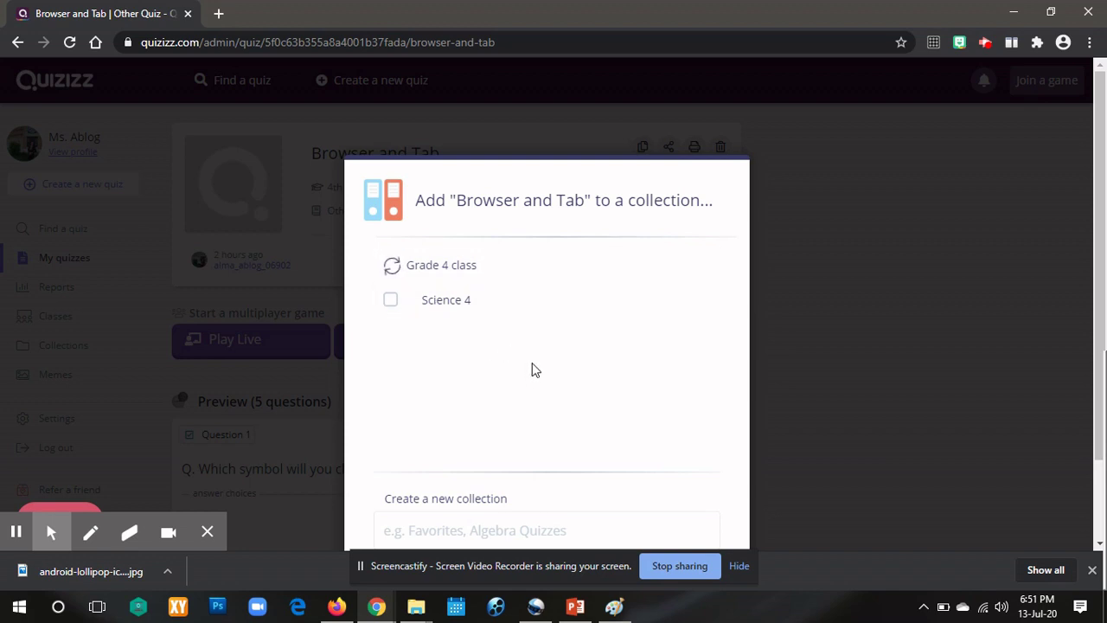
{"action": "scroll", "coordinate": [529, 368], "scroll_direction": "down", "scroll_amount": 1}
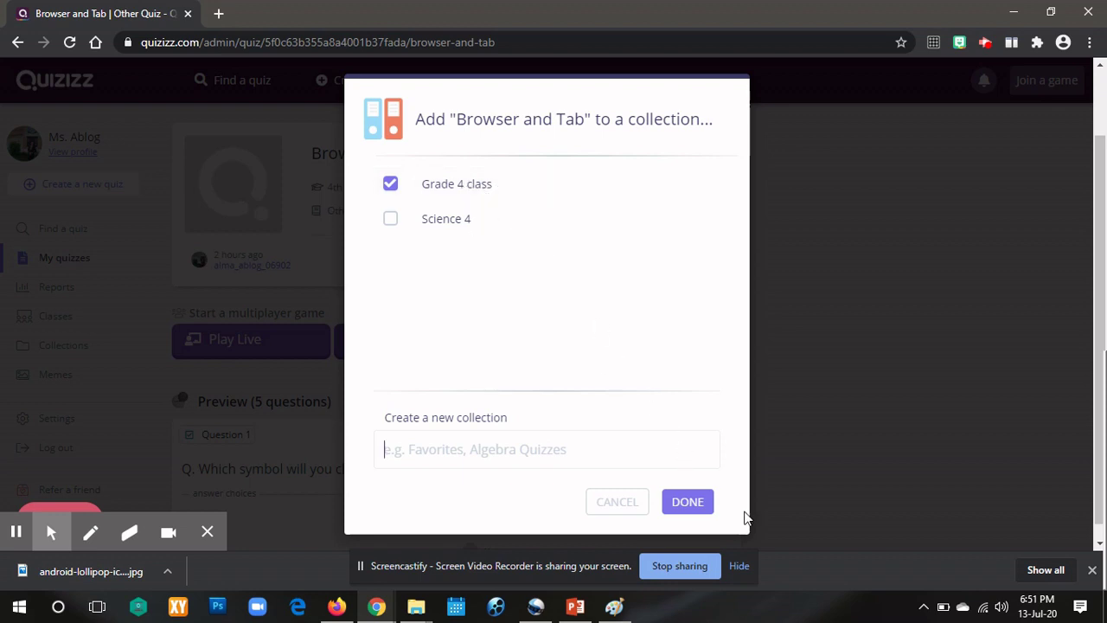
{"action": "left_click", "coordinate": [688, 502]}
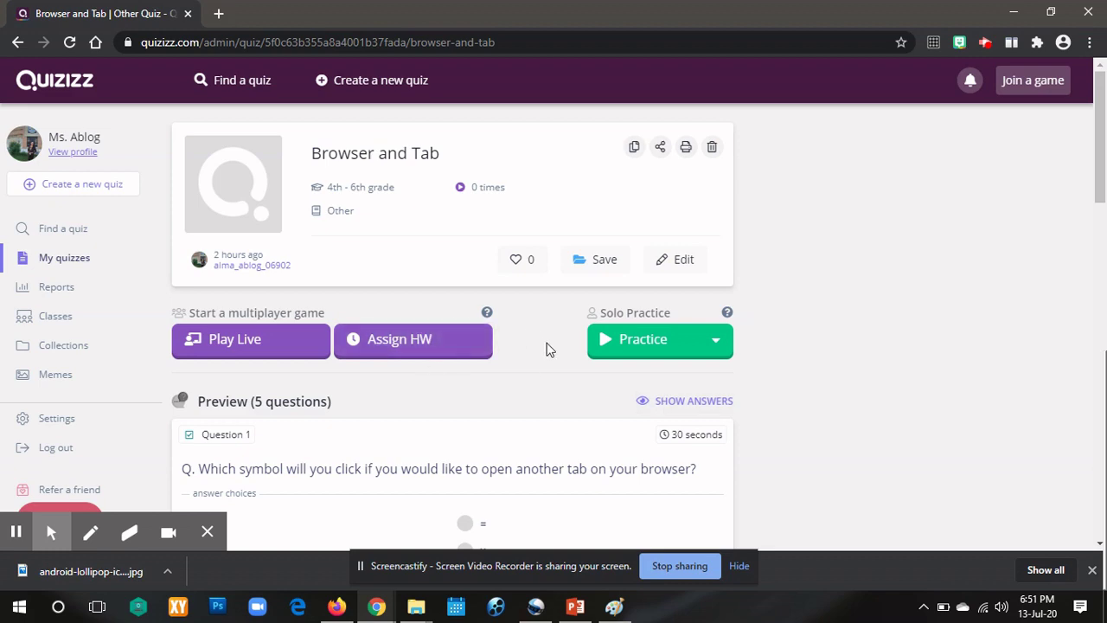
Look over the preview of the quiz questions and open the setup for a live multiplayer game.
{"action": "scroll", "coordinate": [565, 389], "scroll_direction": "down", "scroll_amount": 1}
{"action": "scroll", "coordinate": [566, 391], "scroll_direction": "down", "scroll_amount": 9}
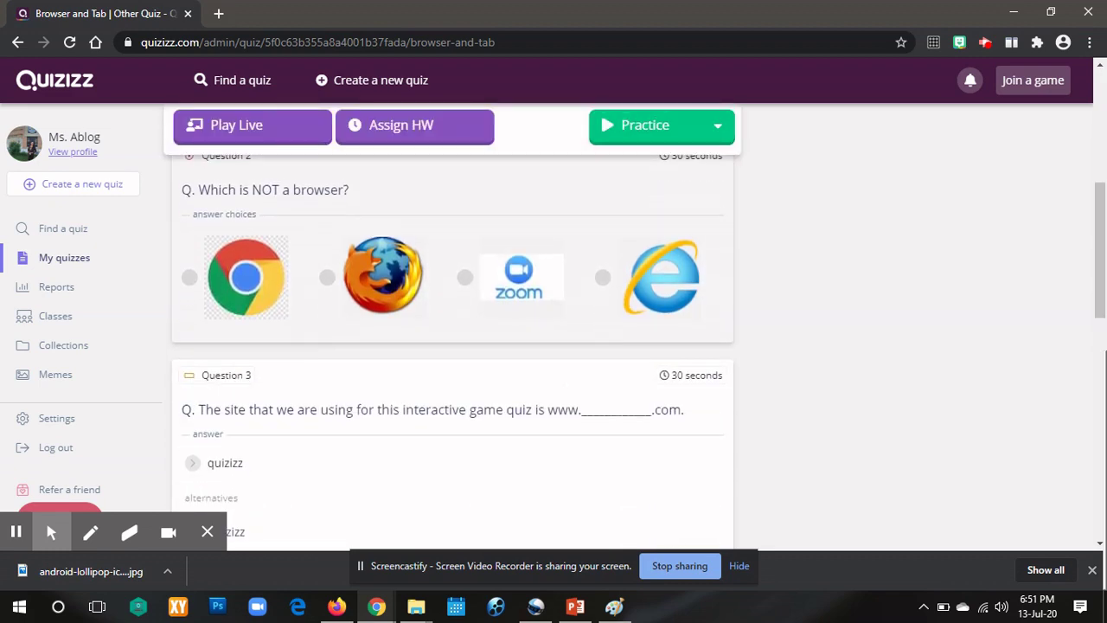
{"action": "scroll", "coordinate": [685, 385], "scroll_direction": "down", "scroll_amount": 5}
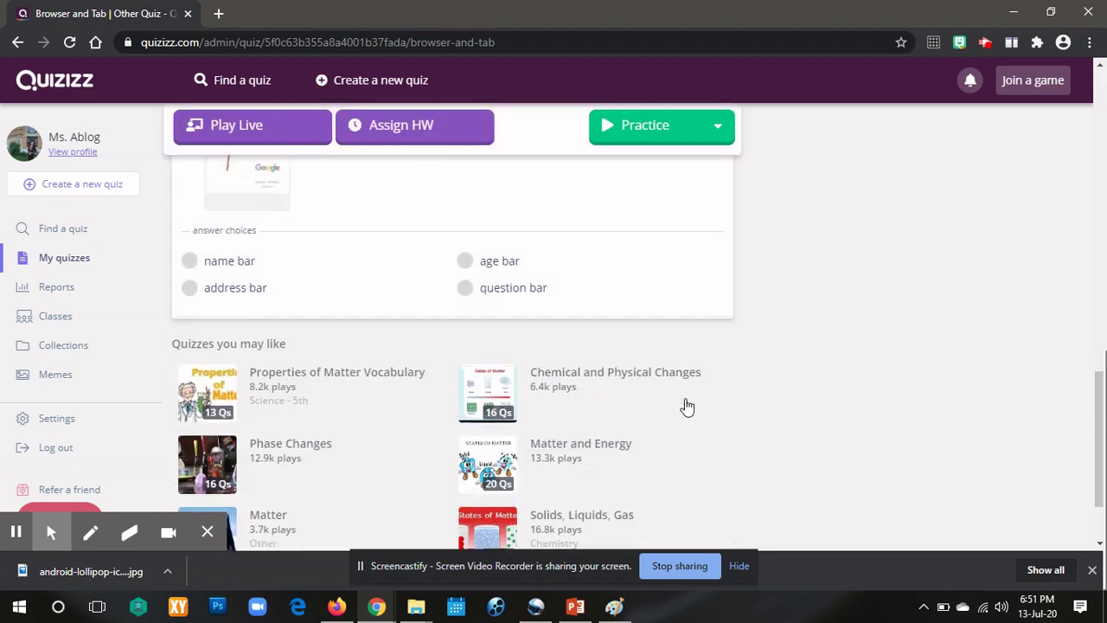
{"action": "scroll", "coordinate": [699, 401], "scroll_direction": "up", "scroll_amount": 2}
{"action": "scroll", "coordinate": [805, 371], "scroll_direction": "up", "scroll_amount": 5}
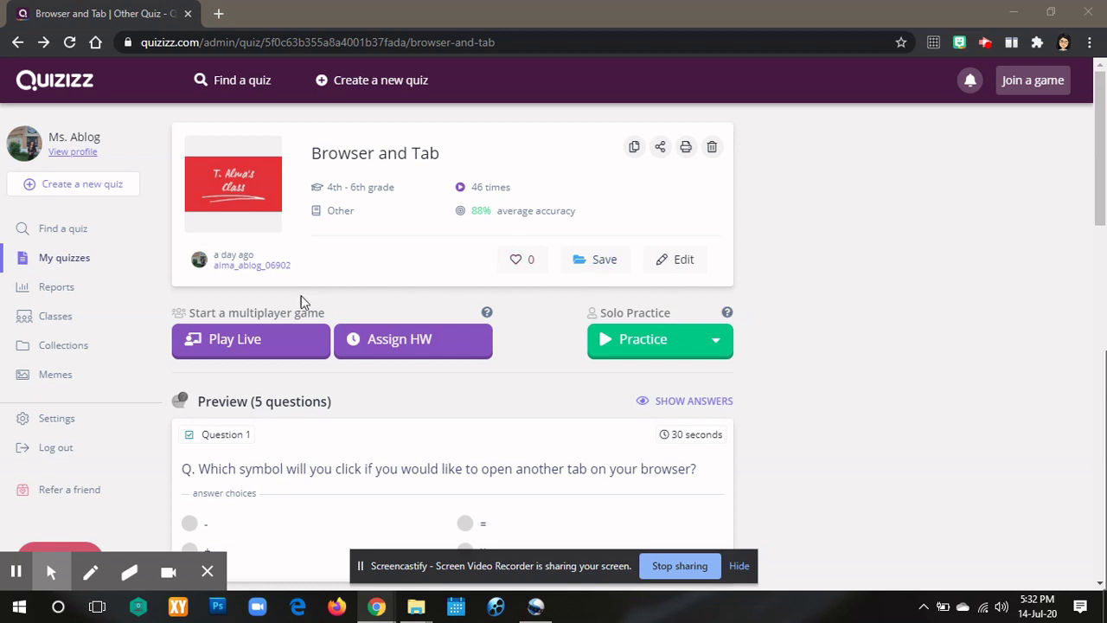
{"action": "left_click", "coordinate": [257, 346]}
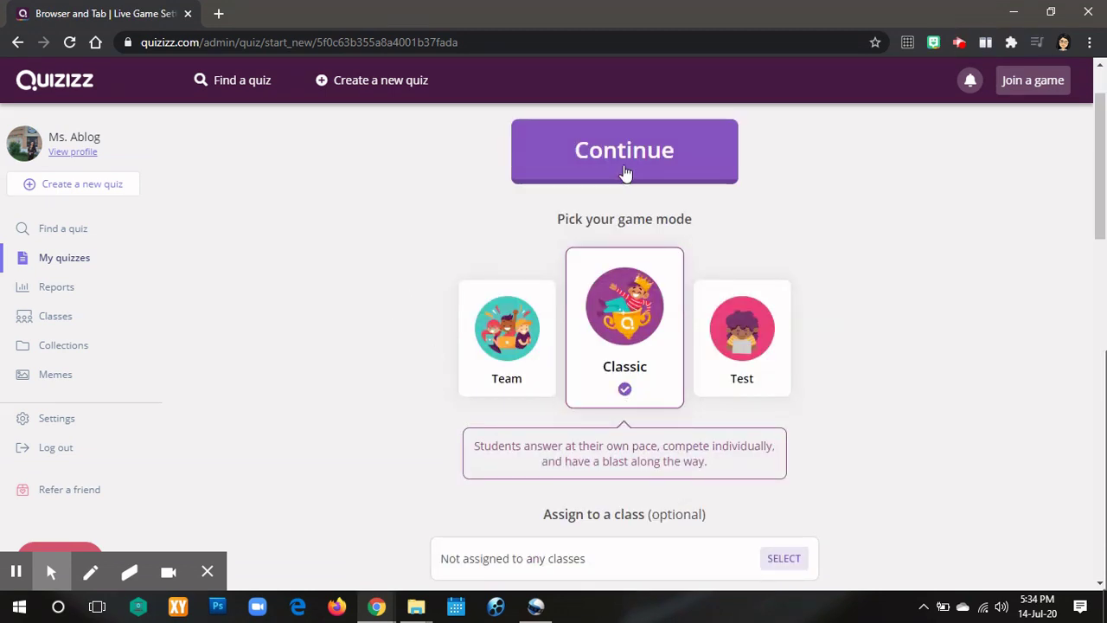
Compare the descriptions of the Team, Classic and Test game modes and select Classic.
{"action": "left_click", "coordinate": [502, 358]}
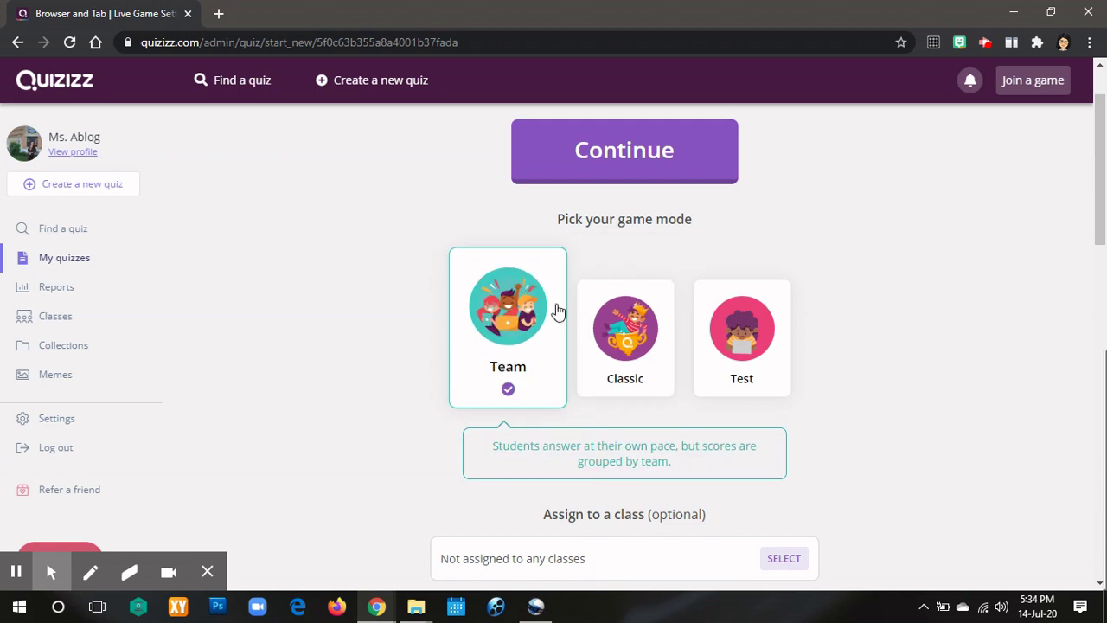
{"action": "left_click", "coordinate": [596, 324]}
{"action": "left_click", "coordinate": [758, 354]}
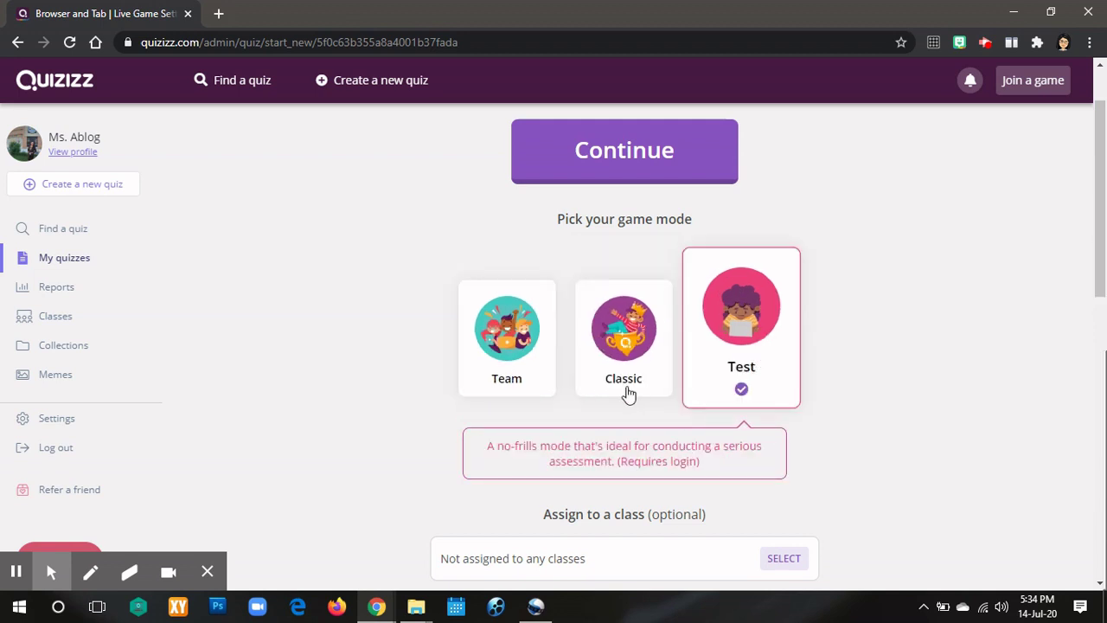
{"action": "left_click", "coordinate": [628, 391]}
{"action": "left_click", "coordinate": [503, 372]}
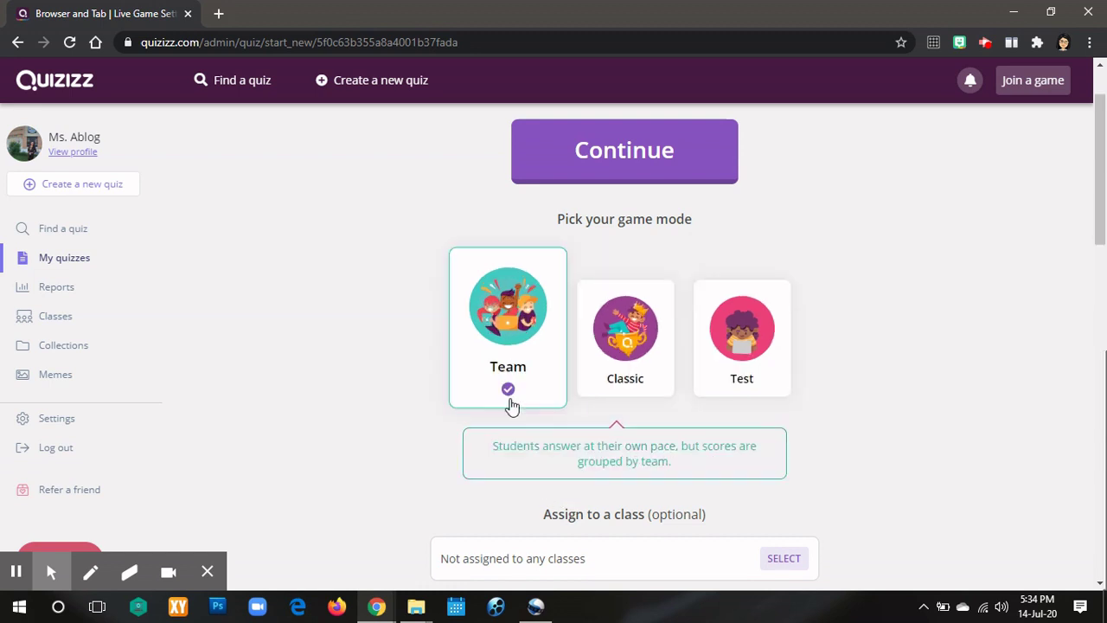
{"action": "left_click", "coordinate": [629, 367]}
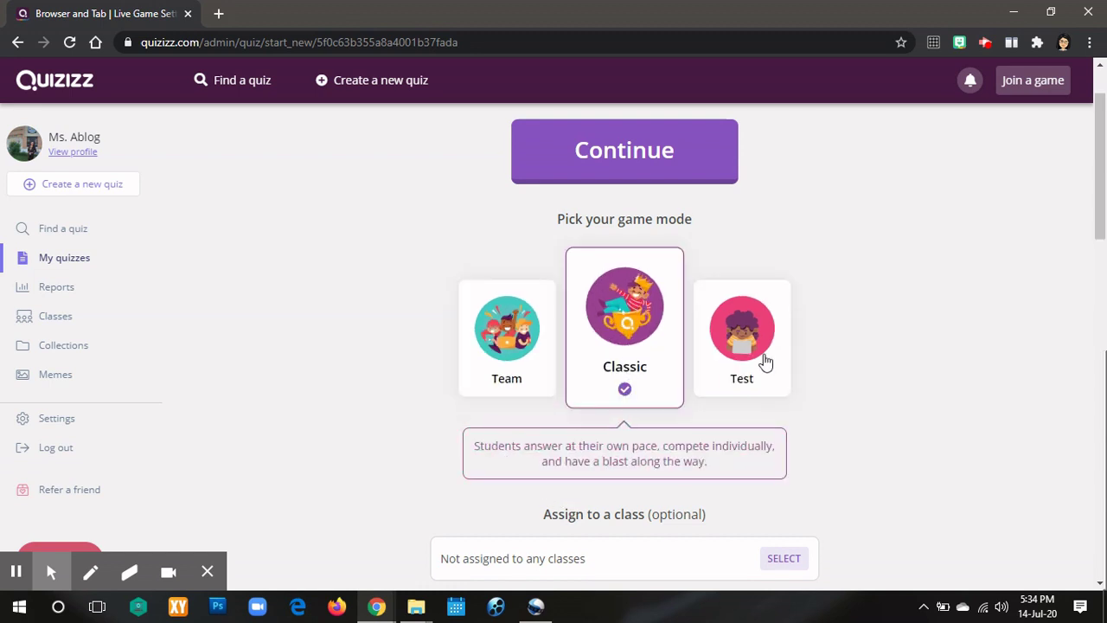
{"action": "left_click", "coordinate": [764, 363]}
{"action": "left_click", "coordinate": [619, 369]}
Review the general, gameplay and meme settings without changing them and continue to the live game's waiting room.
{"action": "scroll", "coordinate": [779, 394], "scroll_direction": "down", "scroll_amount": 5}
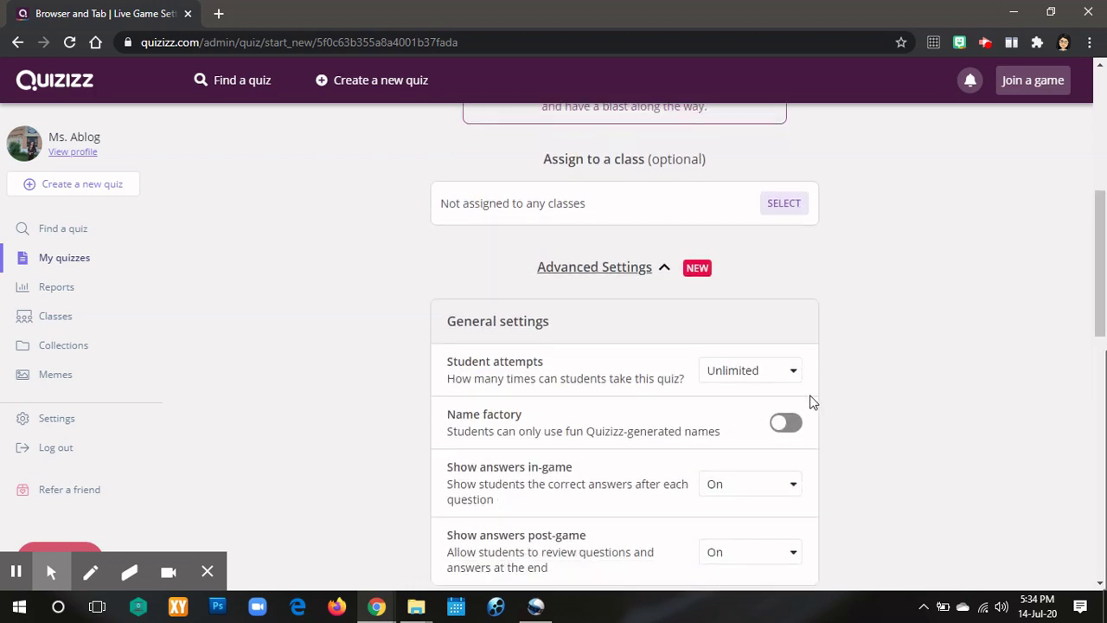
{"action": "scroll", "coordinate": [813, 404], "scroll_direction": "down", "scroll_amount": 4}
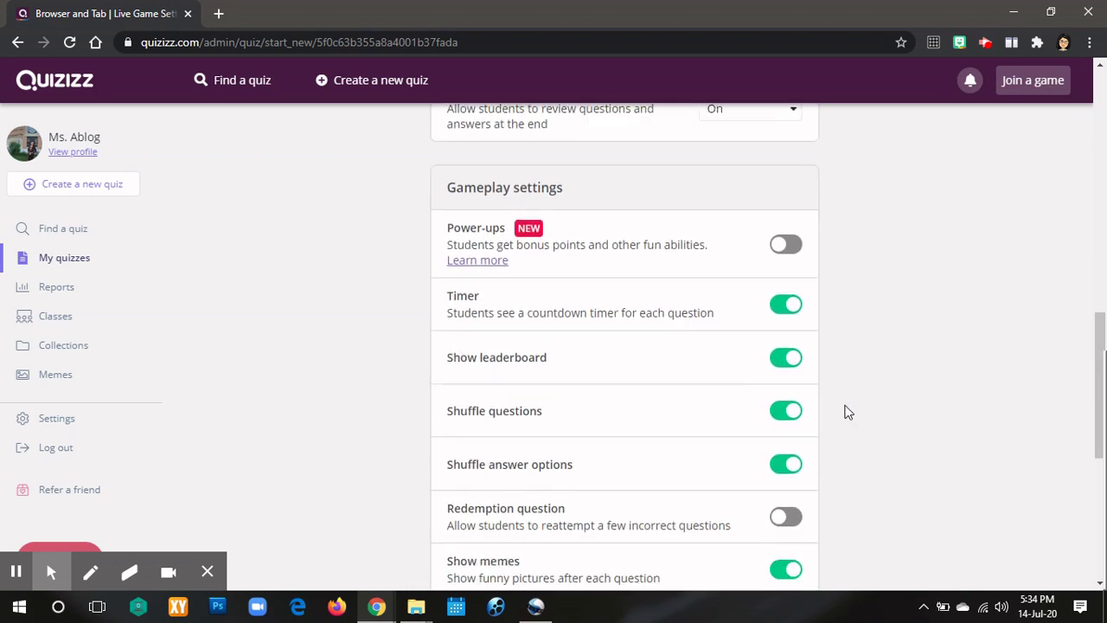
{"action": "scroll", "coordinate": [847, 411], "scroll_direction": "down", "scroll_amount": 5}
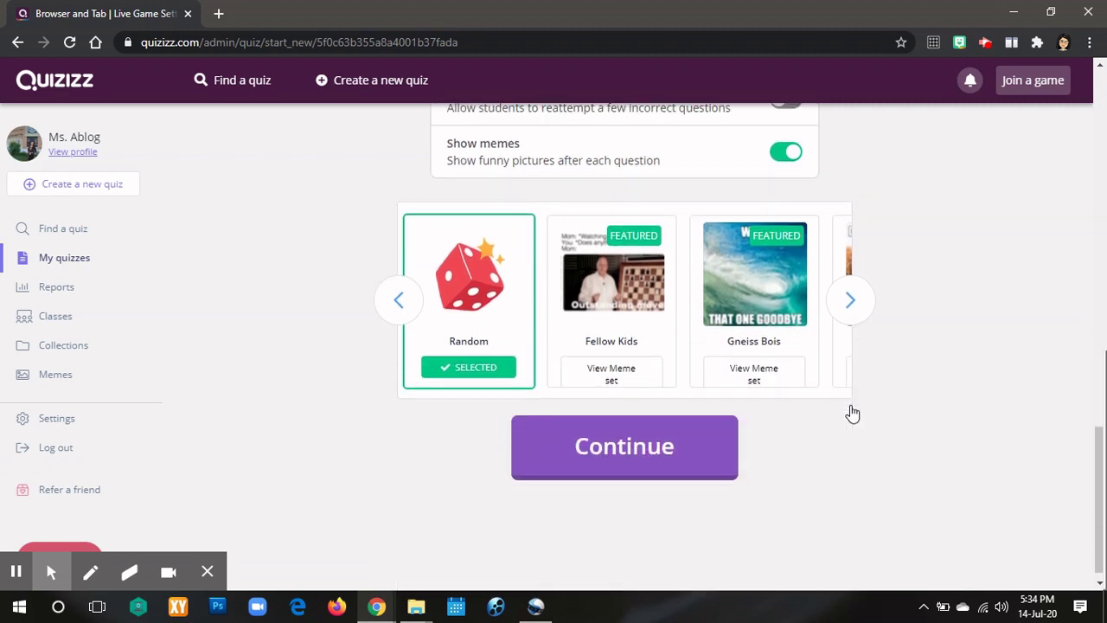
{"action": "scroll", "coordinate": [623, 346], "scroll_direction": "up", "scroll_amount": 12}
{"action": "scroll", "coordinate": [623, 346], "scroll_direction": "down", "scroll_amount": 10}
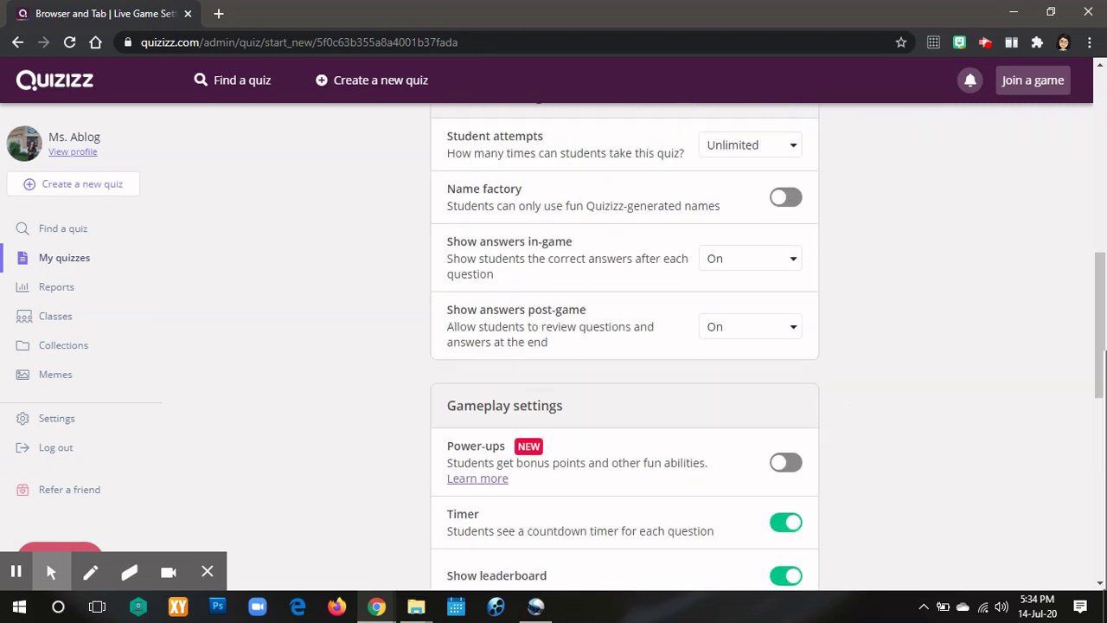
{"action": "scroll", "coordinate": [623, 346], "scroll_direction": "down", "scroll_amount": 2}
{"action": "left_click", "coordinate": [666, 424]}
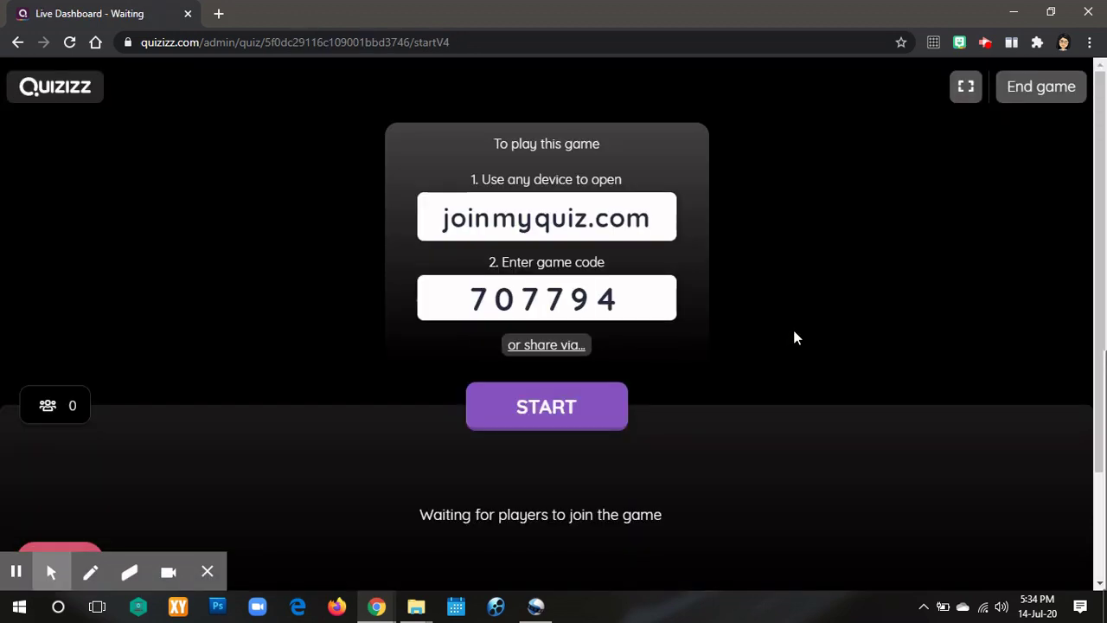
Look through the players who joined the waiting room and return to the game's joining instructions.
{"action": "scroll", "coordinate": [767, 281], "scroll_direction": "down", "scroll_amount": 2}
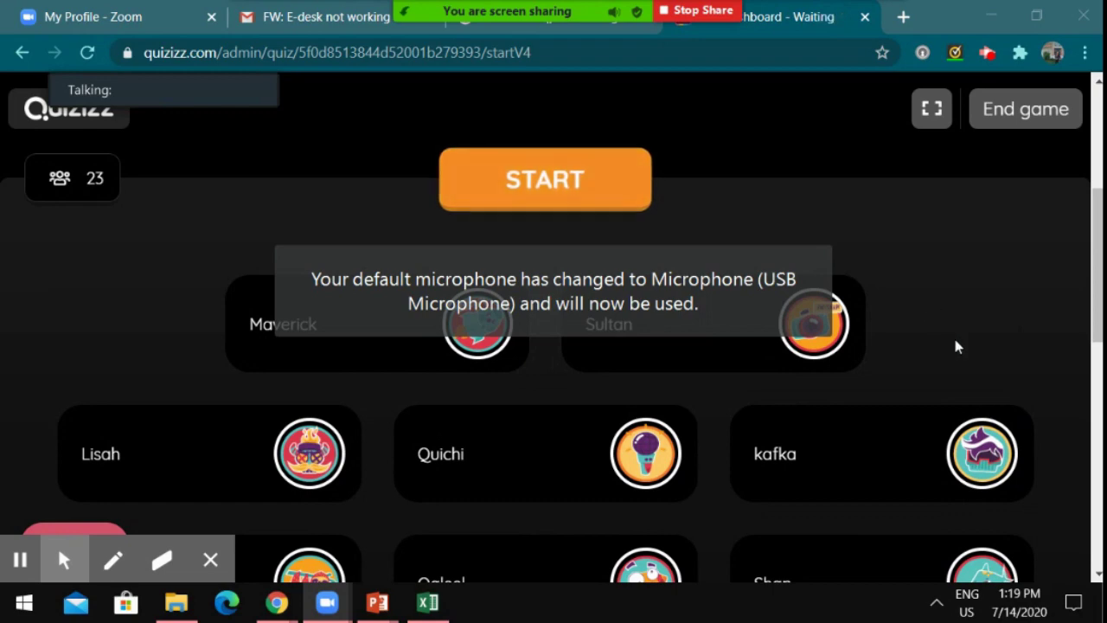
{"action": "scroll", "coordinate": [956, 345], "scroll_direction": "down", "scroll_amount": 1}
{"action": "scroll", "coordinate": [957, 347], "scroll_direction": "down", "scroll_amount": 4}
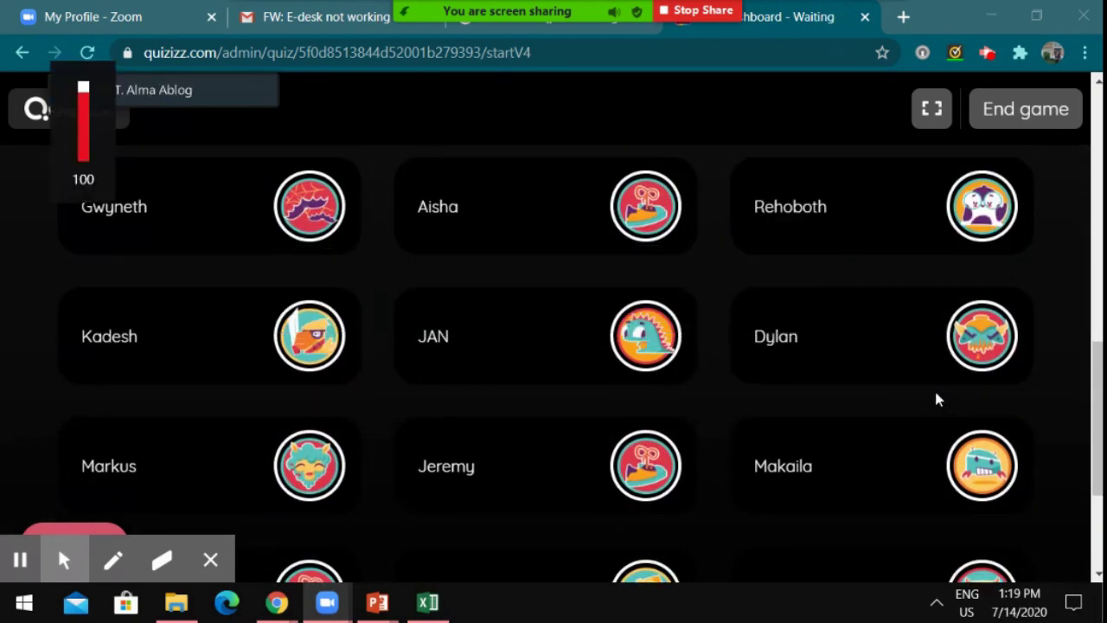
{"action": "scroll", "coordinate": [882, 467], "scroll_direction": "down", "scroll_amount": 3}
{"action": "scroll", "coordinate": [870, 493], "scroll_direction": "up", "scroll_amount": 8}
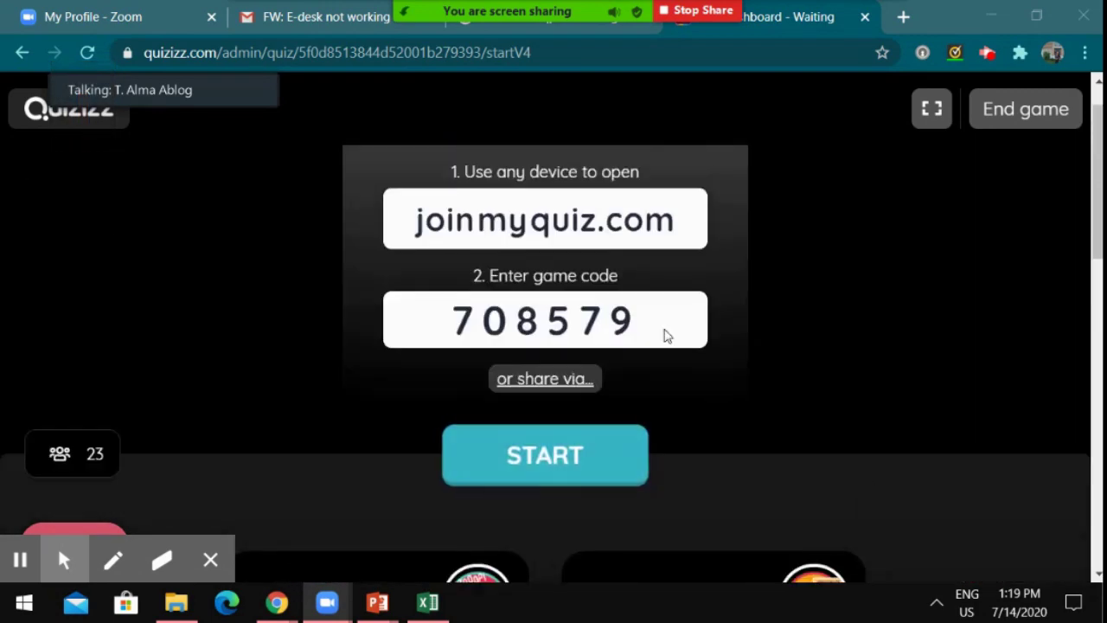
{"action": "mouse_move", "coordinate": [198, 94]}
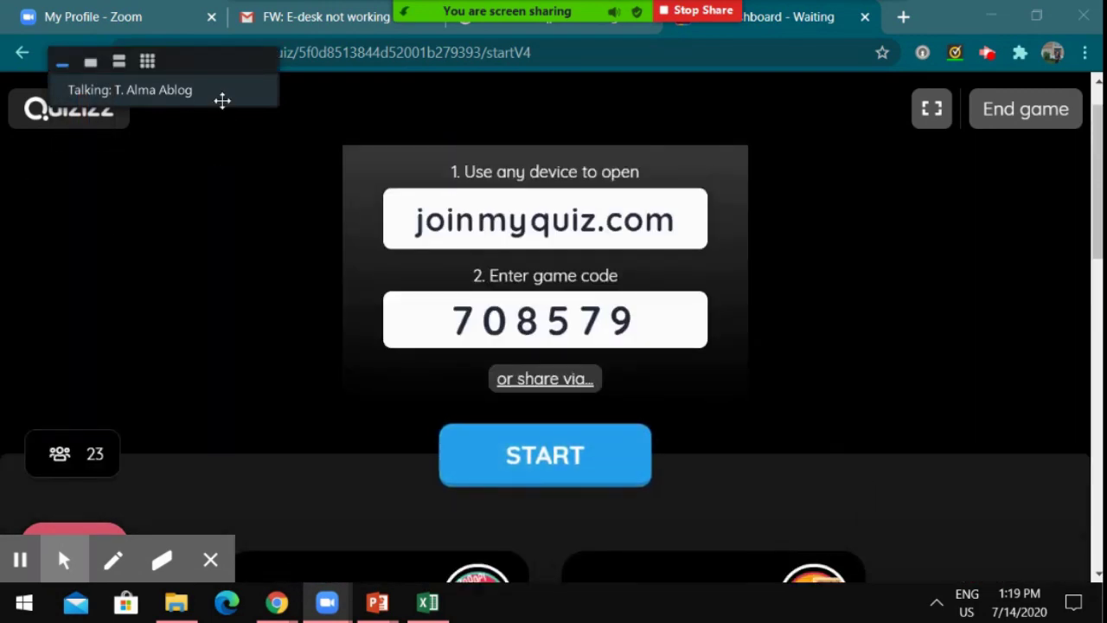